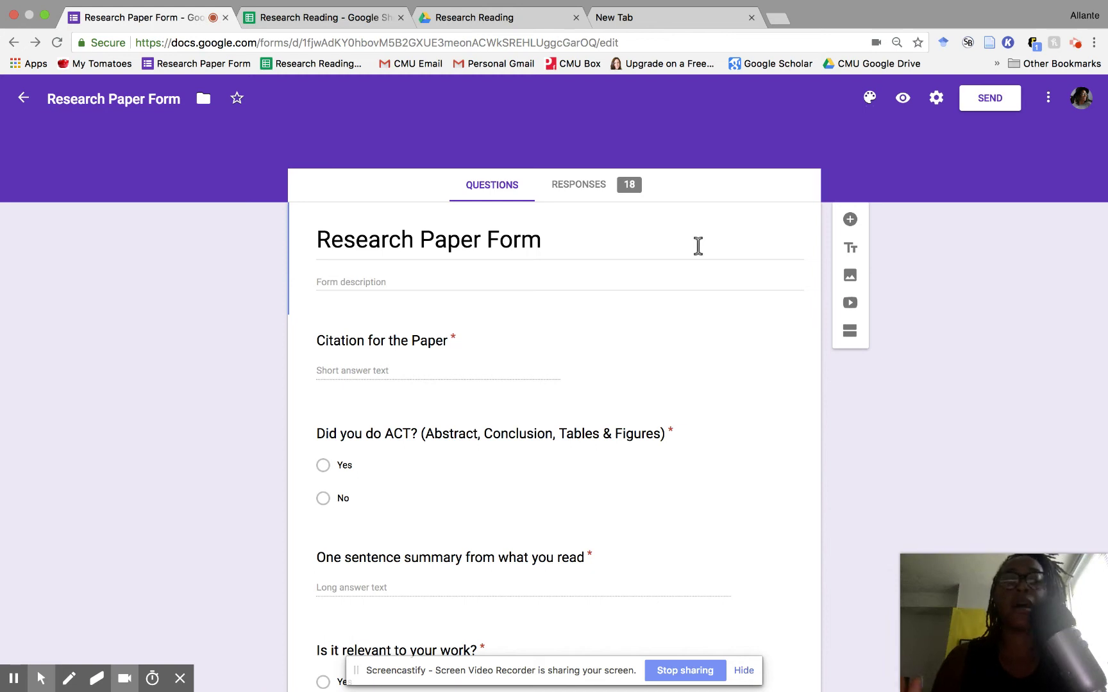
Scroll through the form's questions down to the optional notes and finish-reading date/time questions
scroll(697, 245, down, 1)
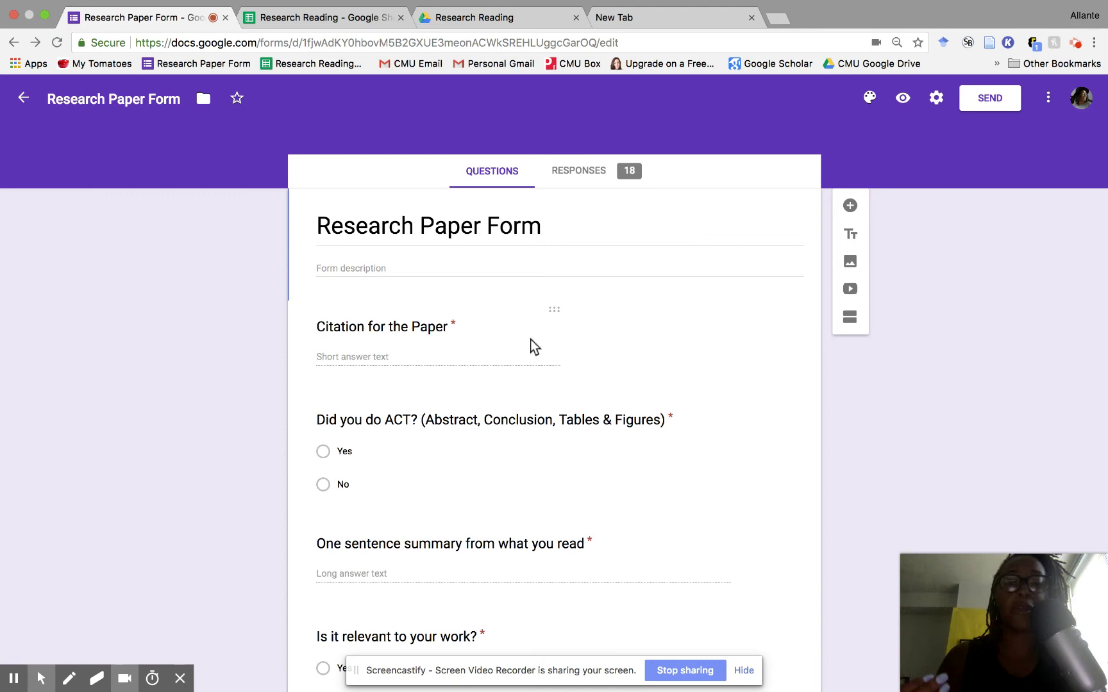
scroll(531, 339, down, 2)
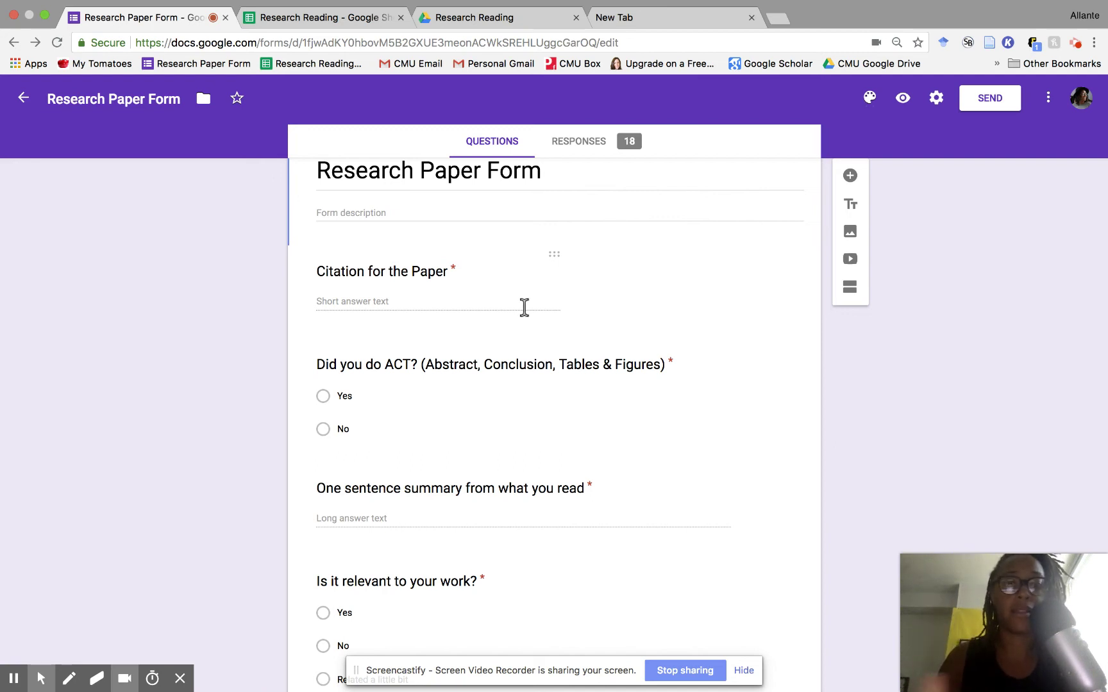
scroll(524, 308, down, 1)
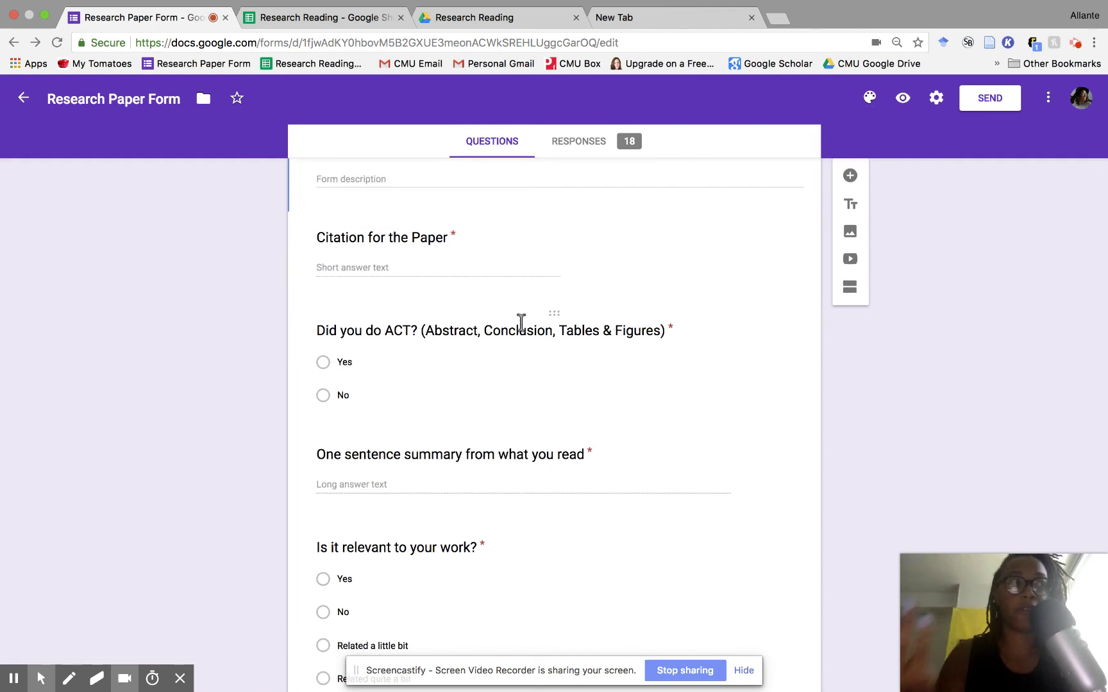
scroll(482, 320, down, 2)
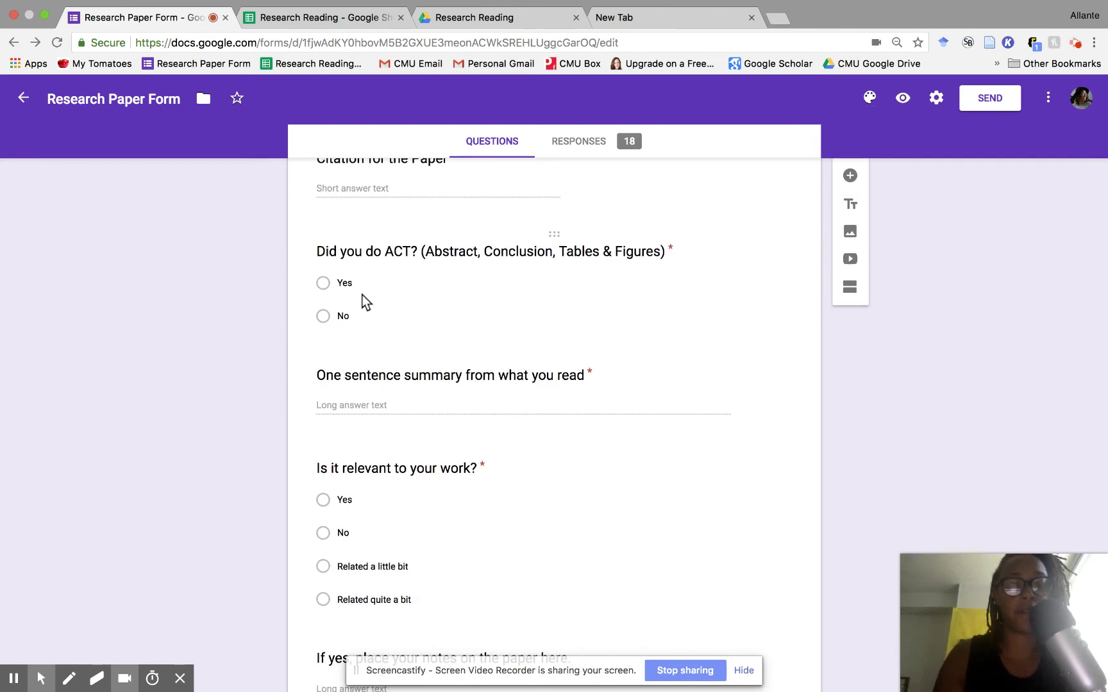
scroll(364, 301, down, 3)
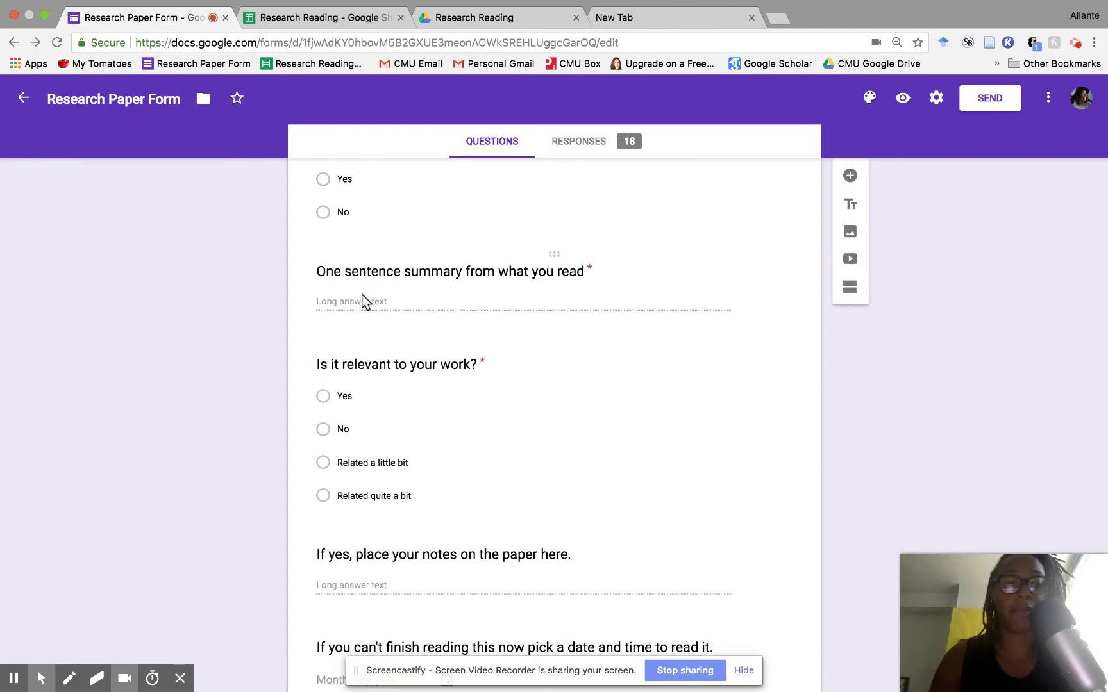
scroll(363, 301, down, 4)
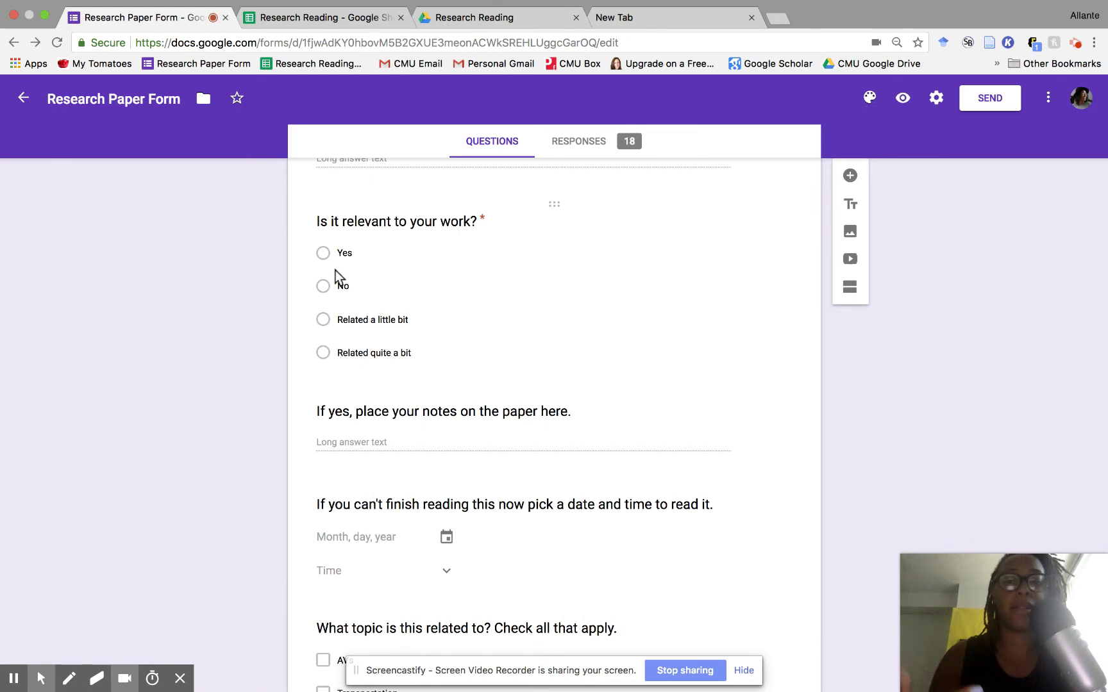
scroll(359, 403, down, 2)
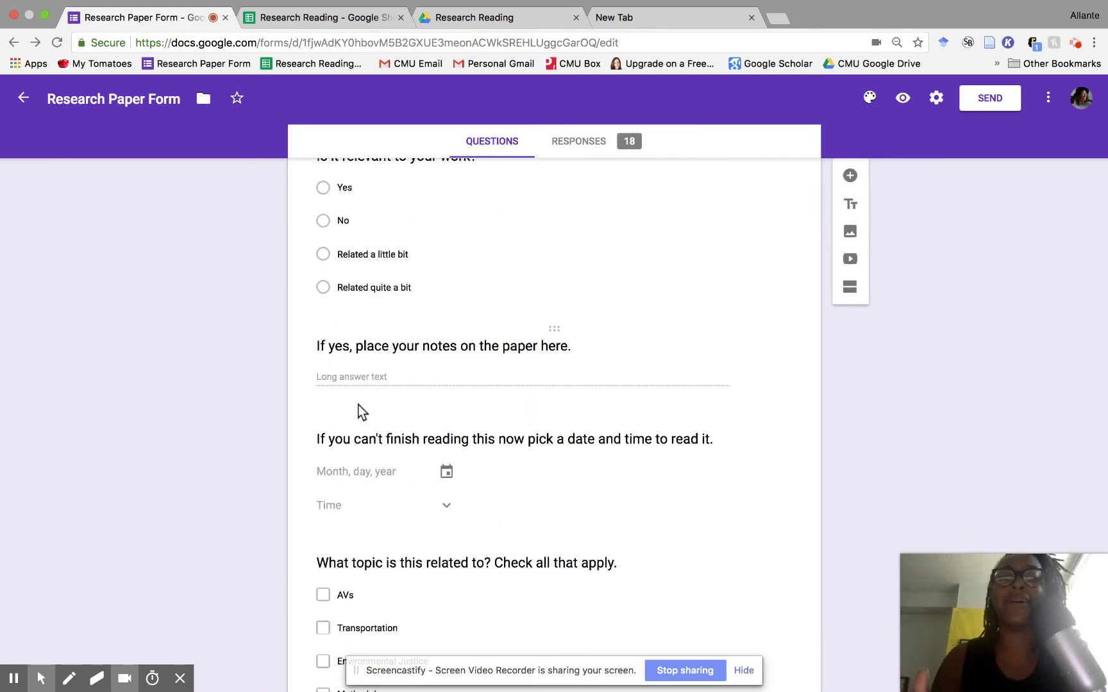
scroll(359, 410, down, 1)
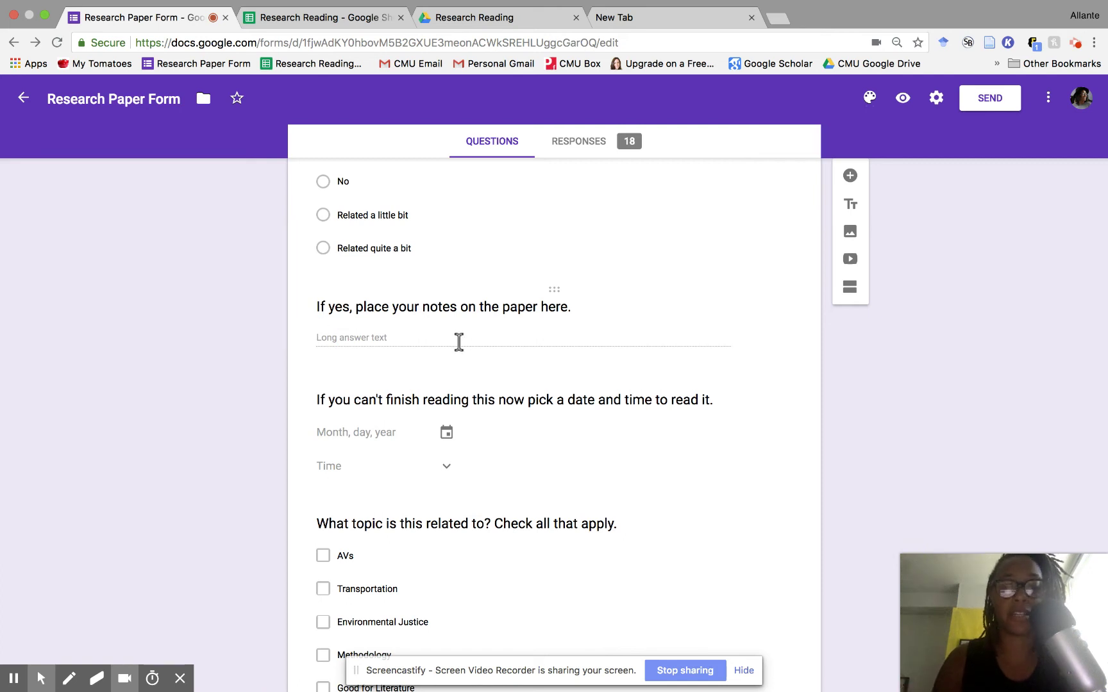
scroll(453, 399, down, 1)
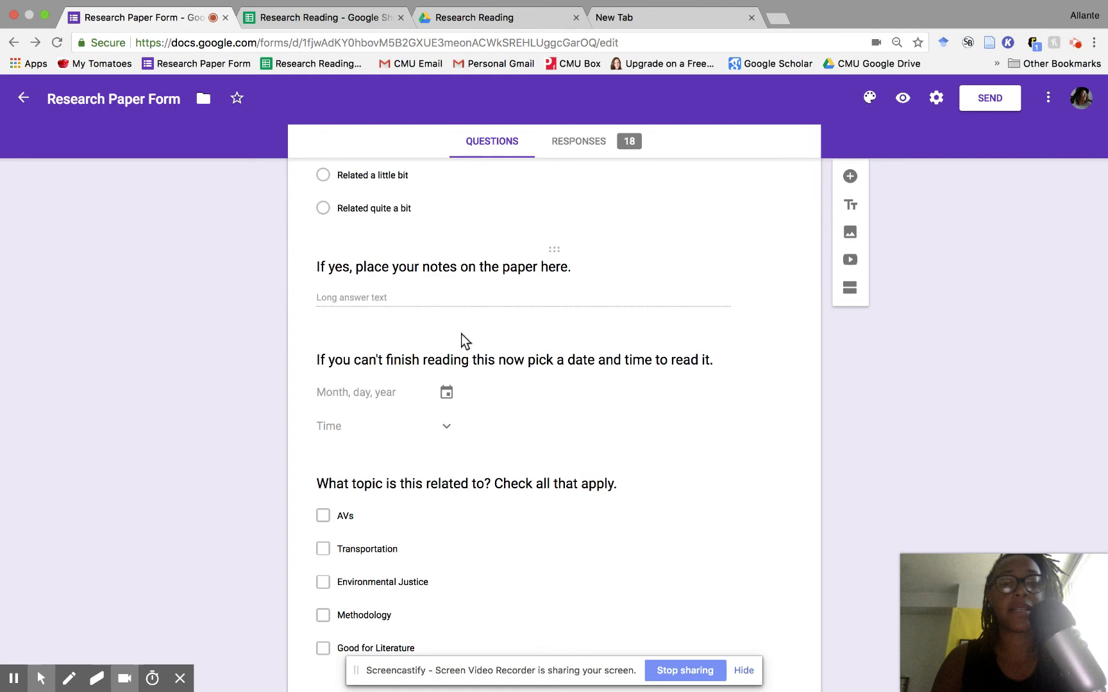
scroll(460, 341, up, 7)
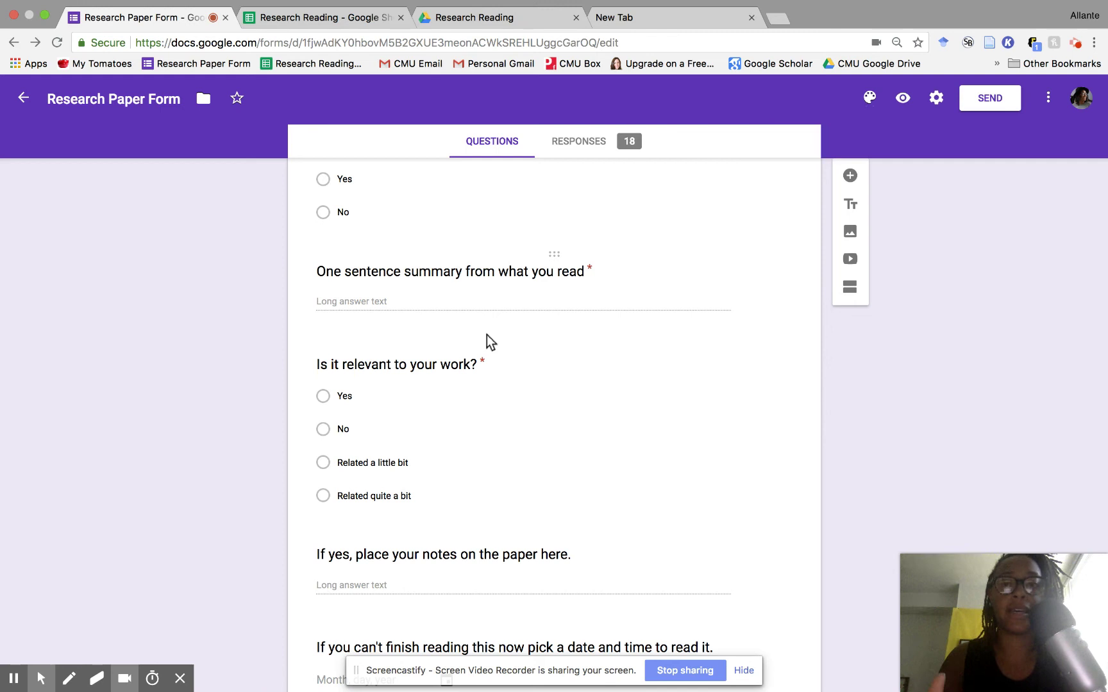
Bring the five-option topic checklist, notes, reading time and image upload questions into view
scroll(487, 335, down, 9)
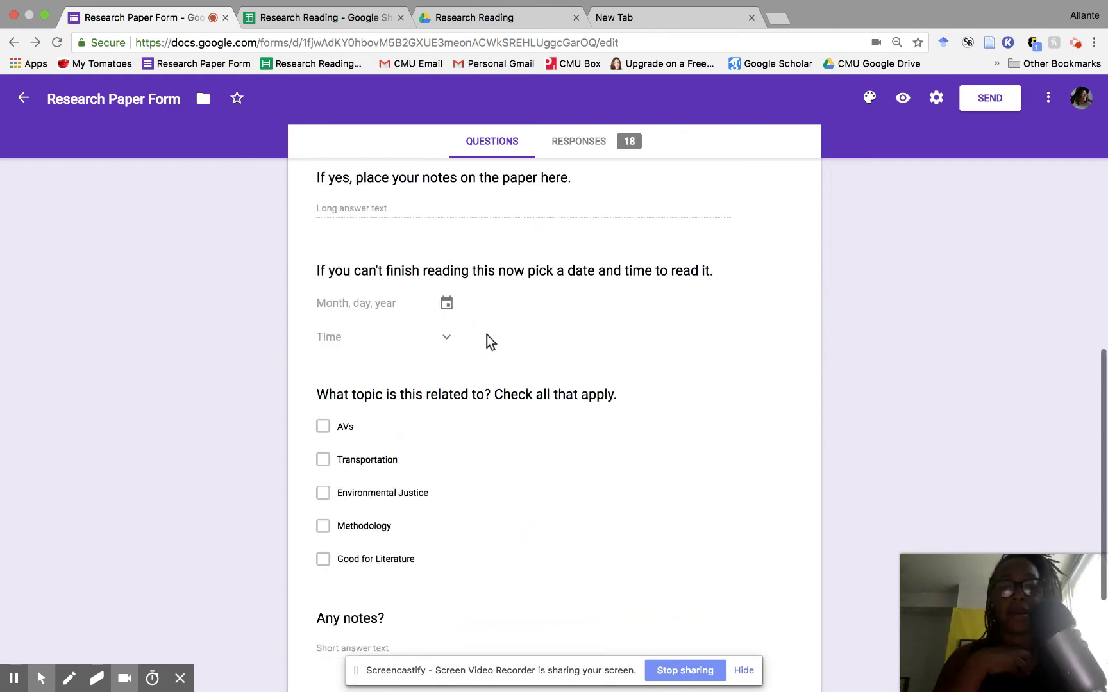
scroll(487, 333, up, 3)
scroll(486, 332, down, 2)
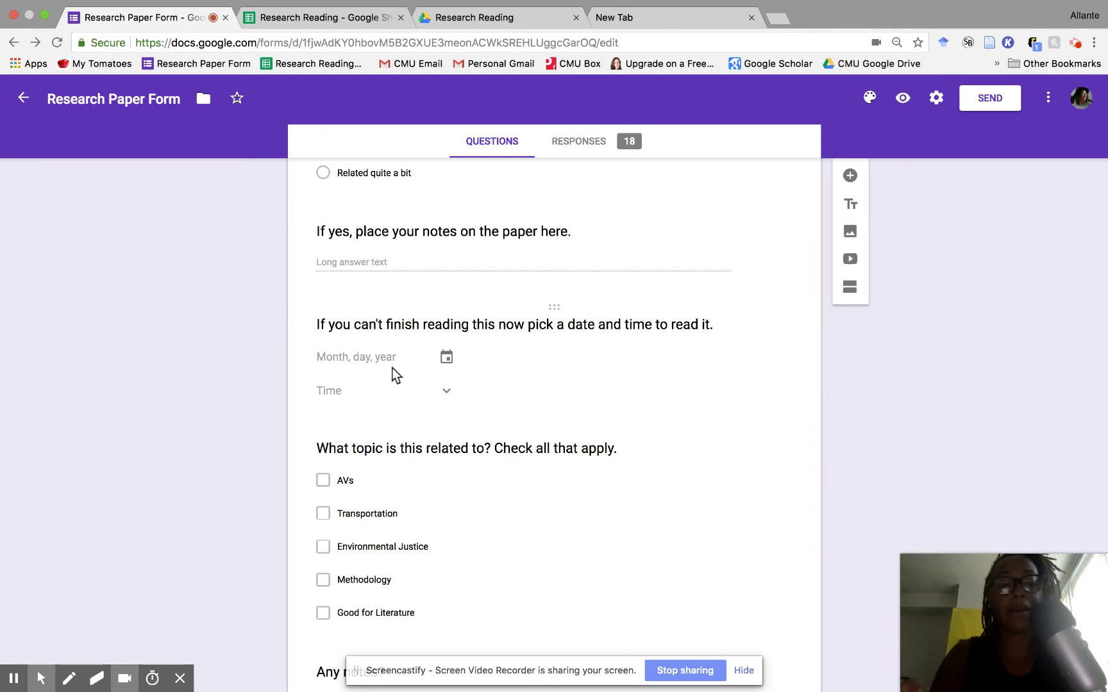
scroll(393, 368, down, 1)
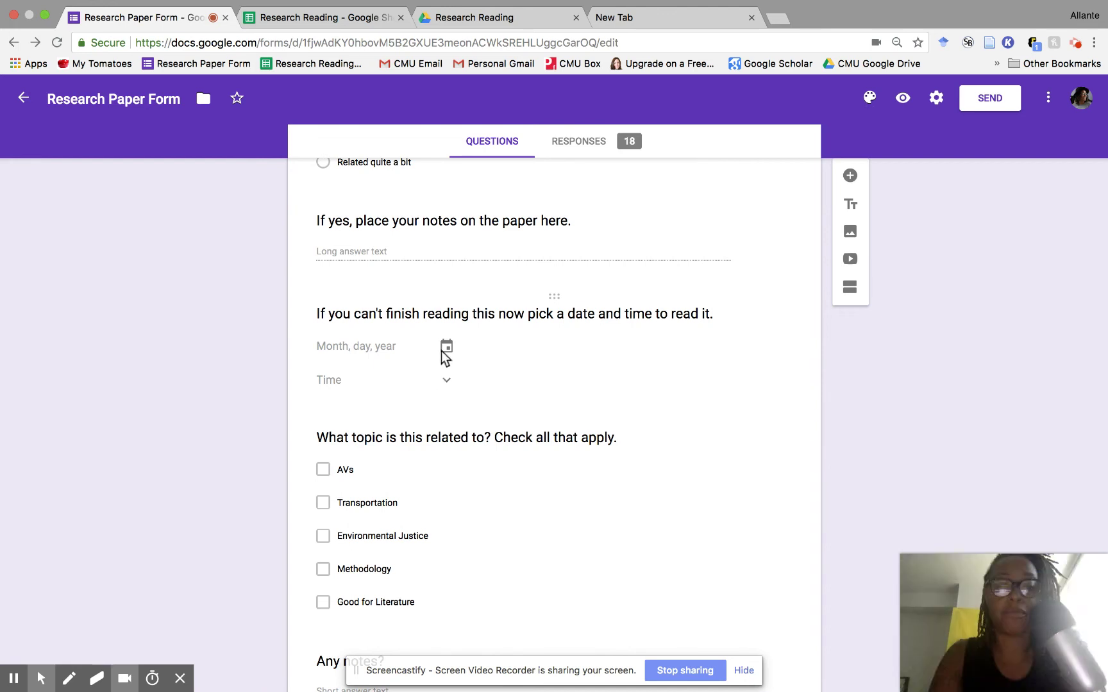
scroll(441, 358, down, 1)
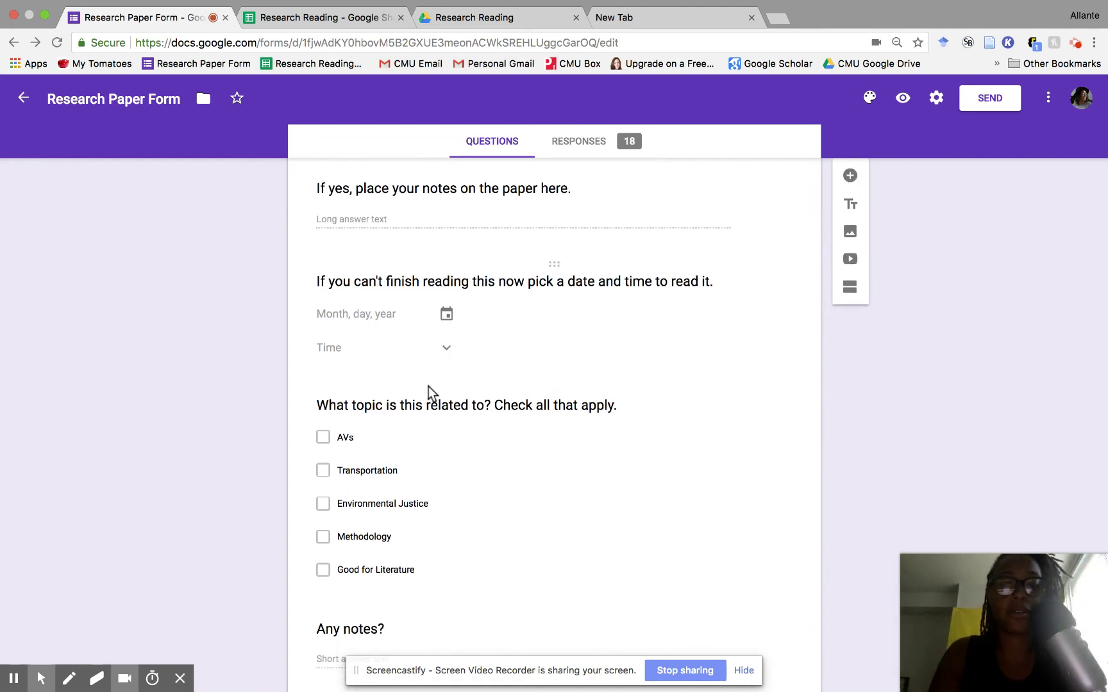
scroll(341, 347, down, 2)
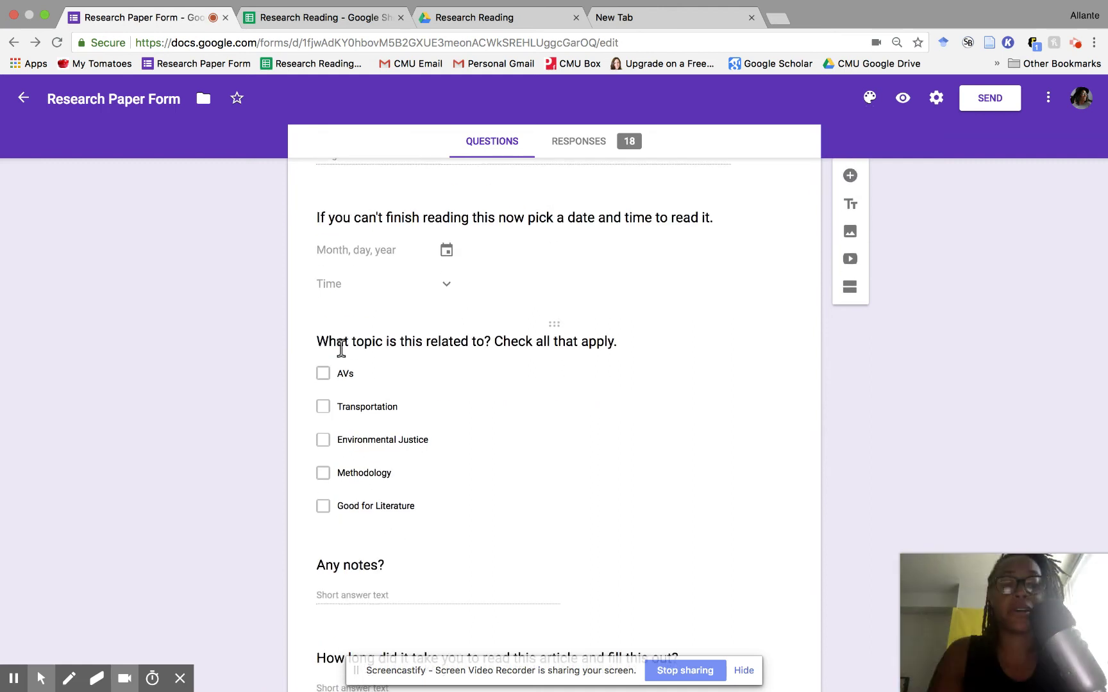
scroll(341, 349, down, 1)
scroll(341, 350, down, 1)
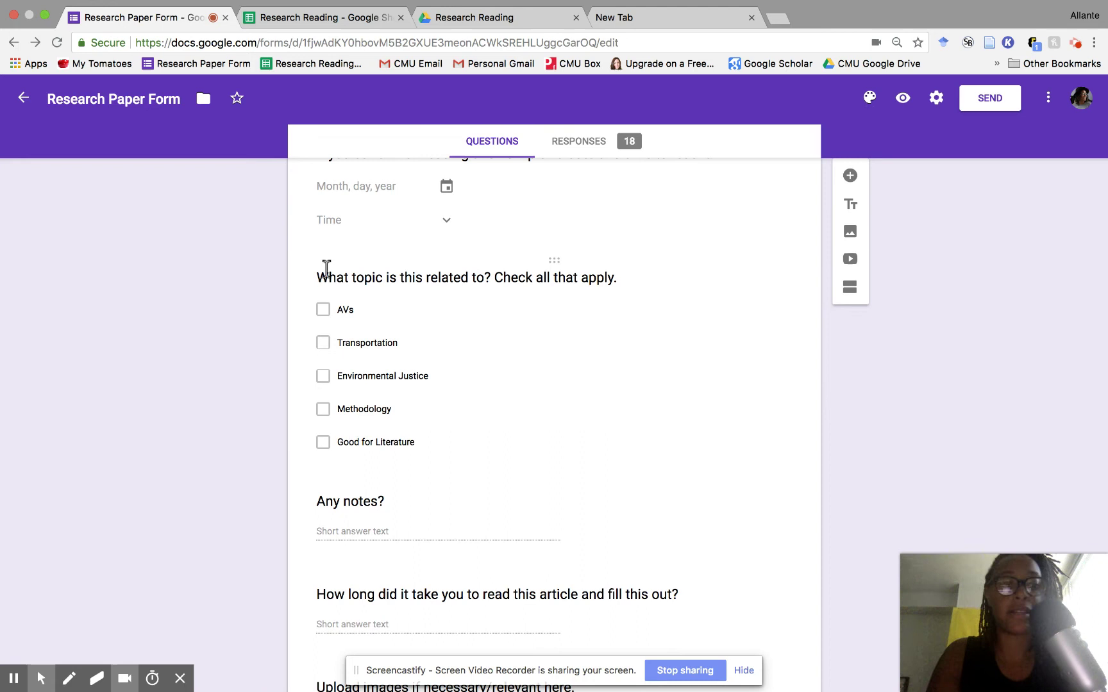
scroll(326, 270, up, 4)
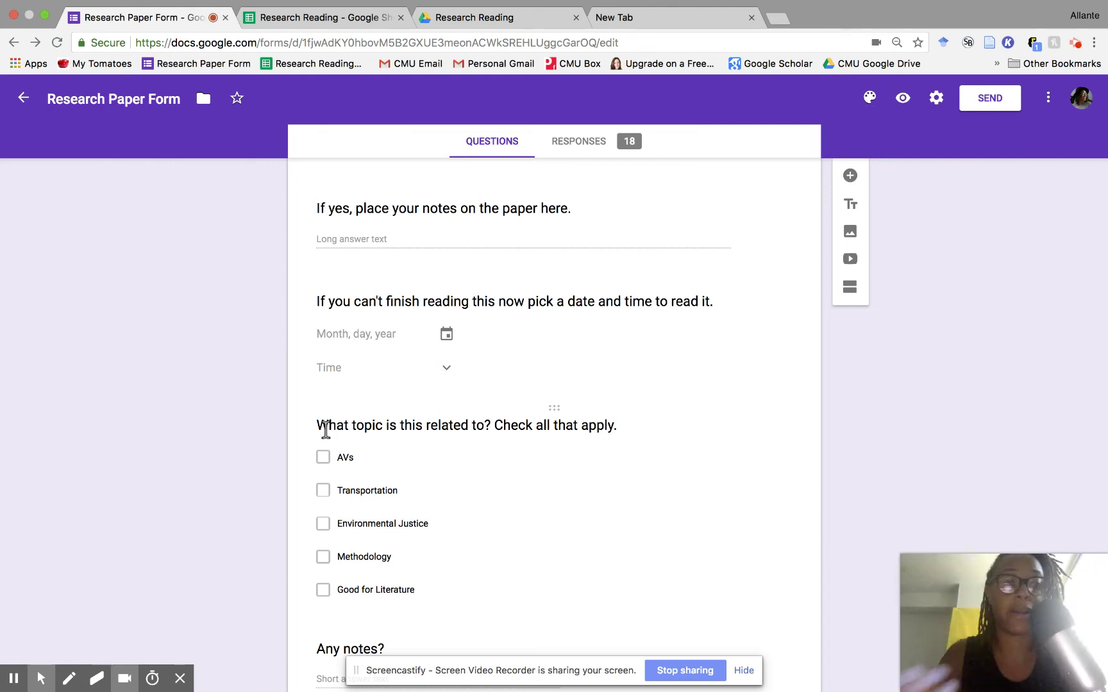
scroll(333, 459, down, 3)
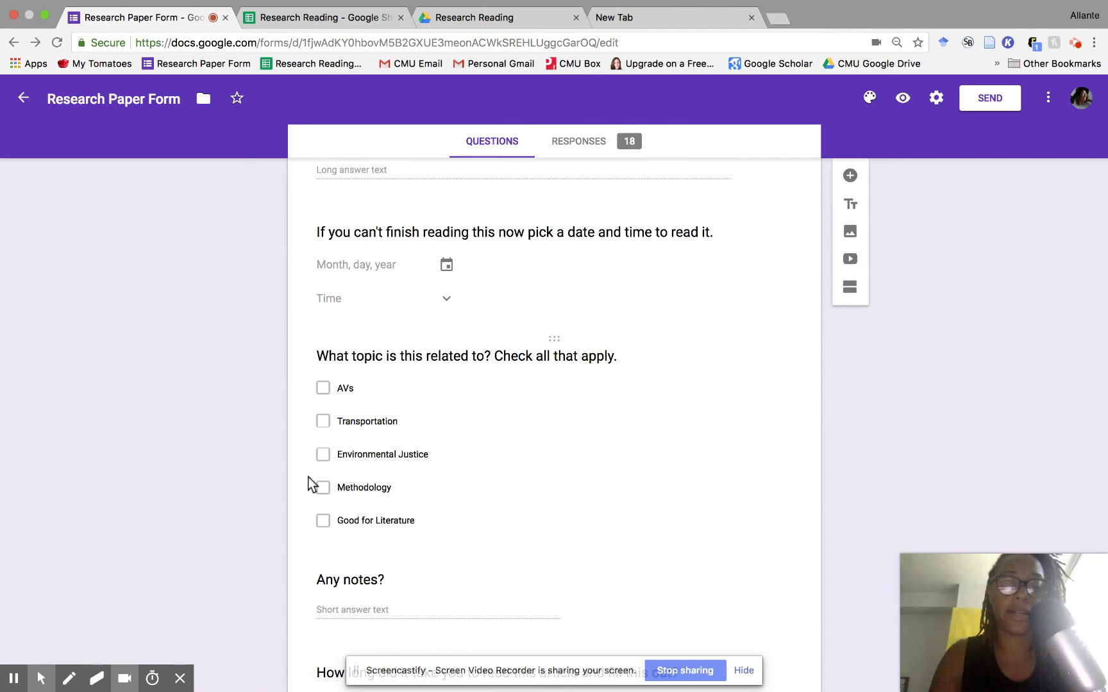
scroll(309, 486, down, 5)
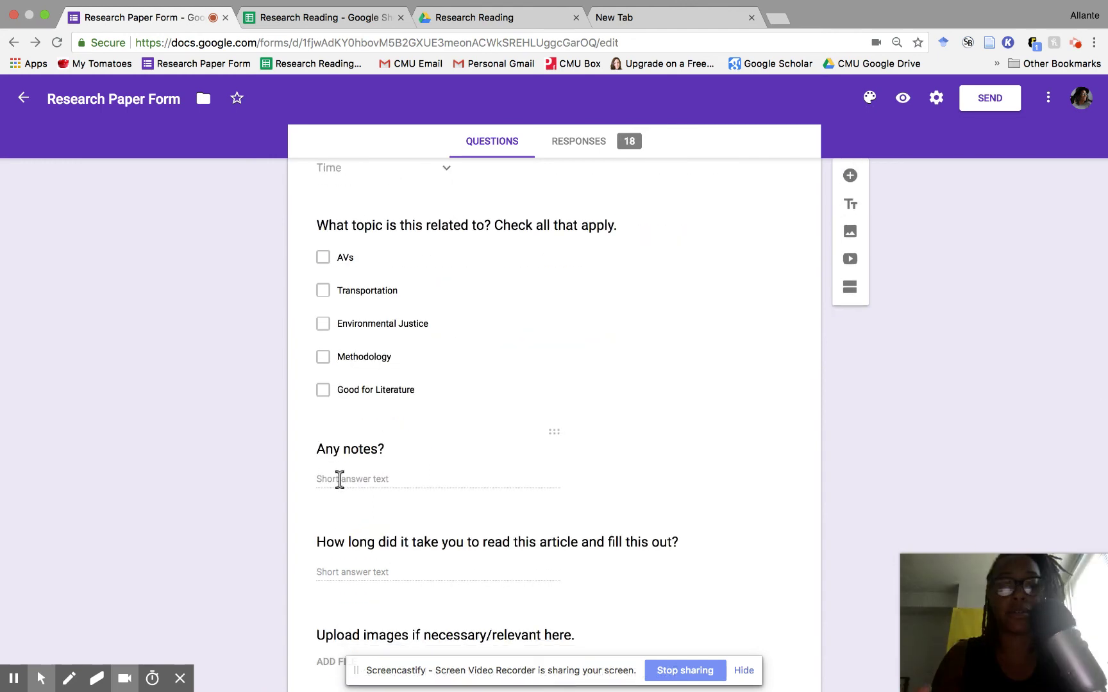
Scroll back to the form's title, showing 18 responses and the citation, ACT, summary and relevance questions
scroll(340, 482, down, 1)
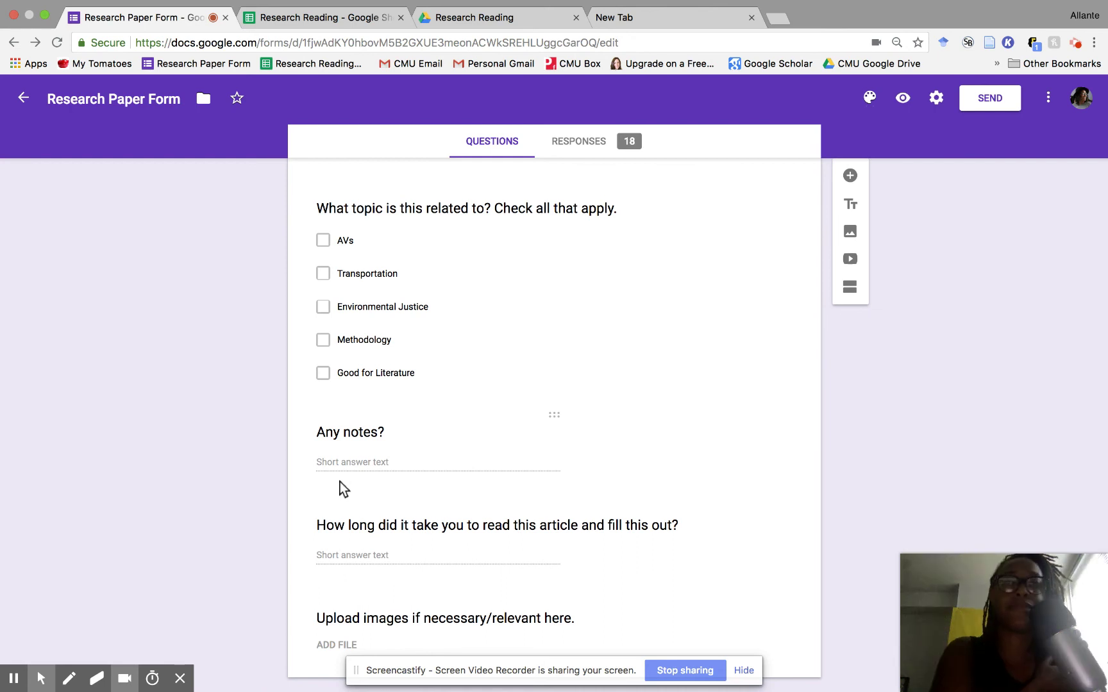
scroll(340, 482, down, 1)
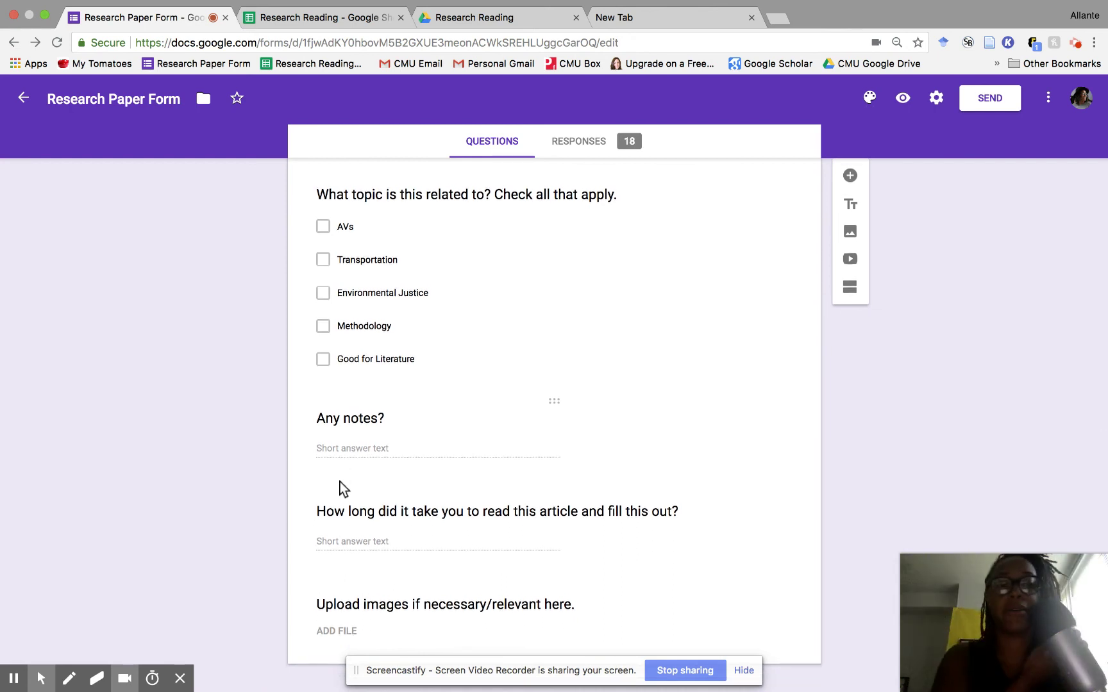
scroll(340, 488, down, 2)
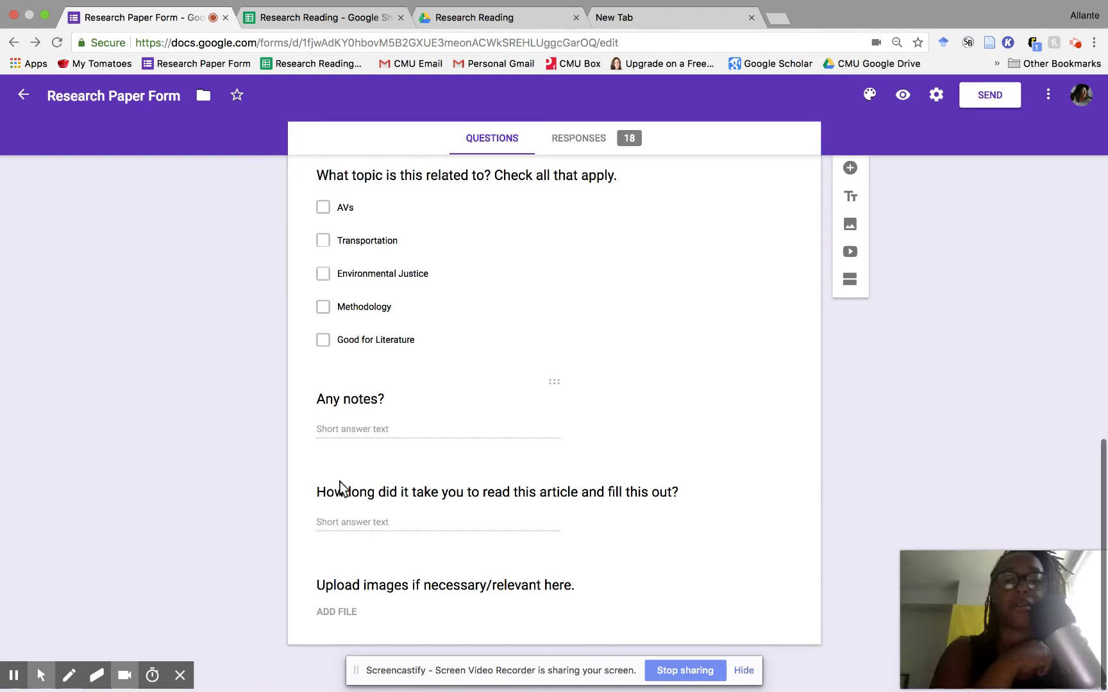
scroll(340, 488, up, 1)
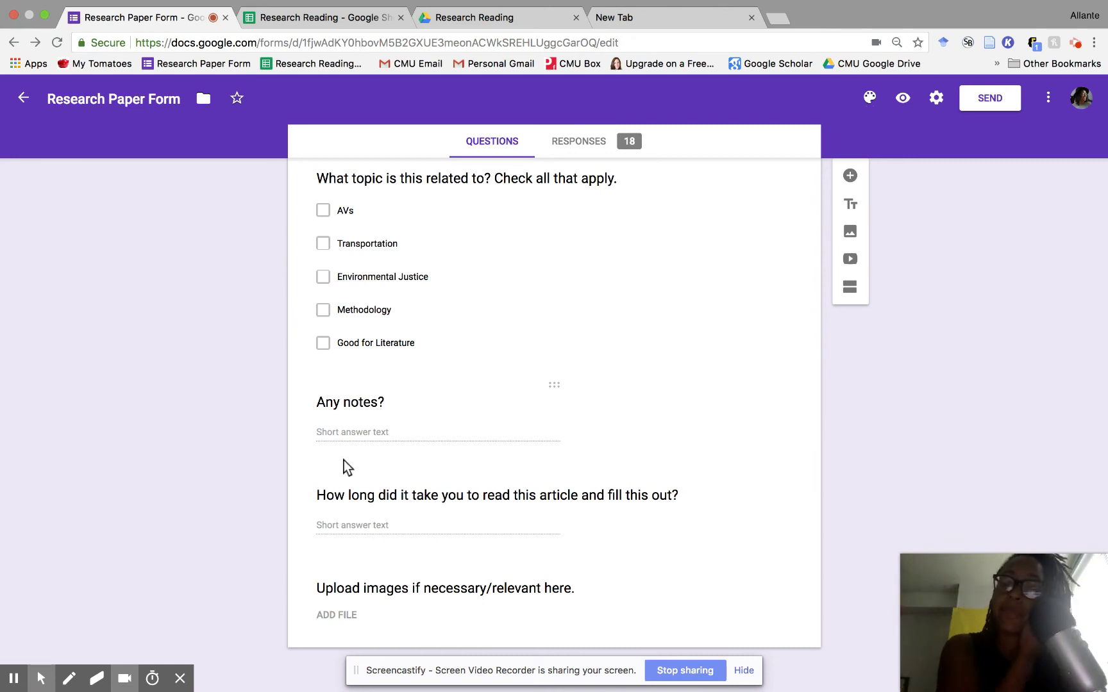
scroll(343, 460, down, 1)
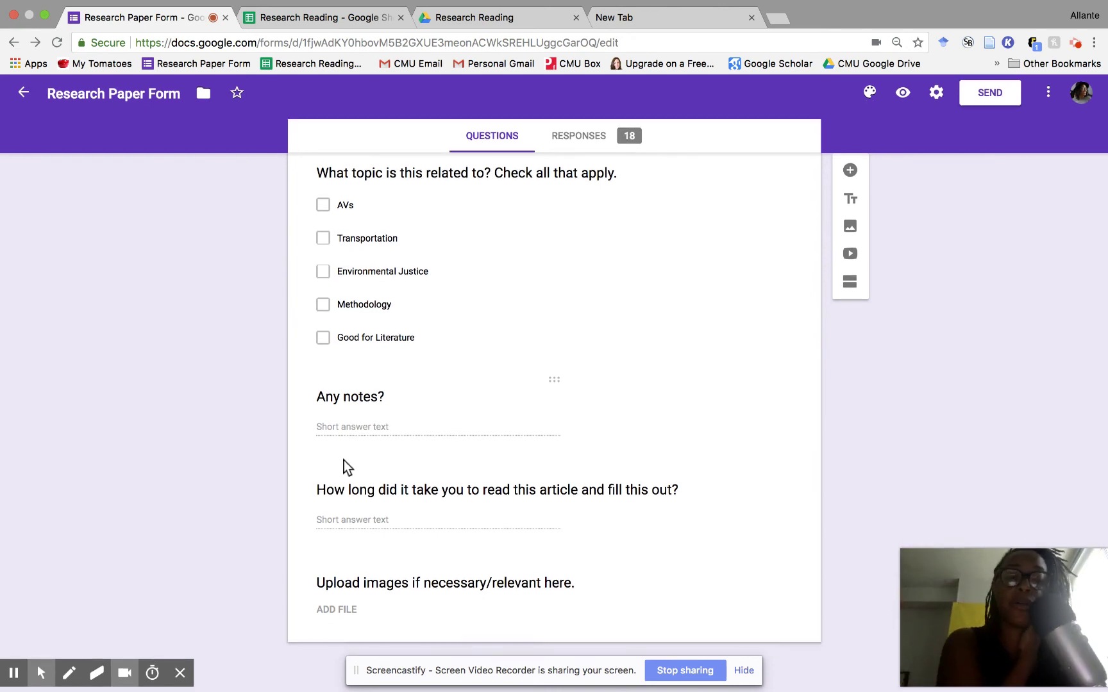
scroll(343, 460, up, 1)
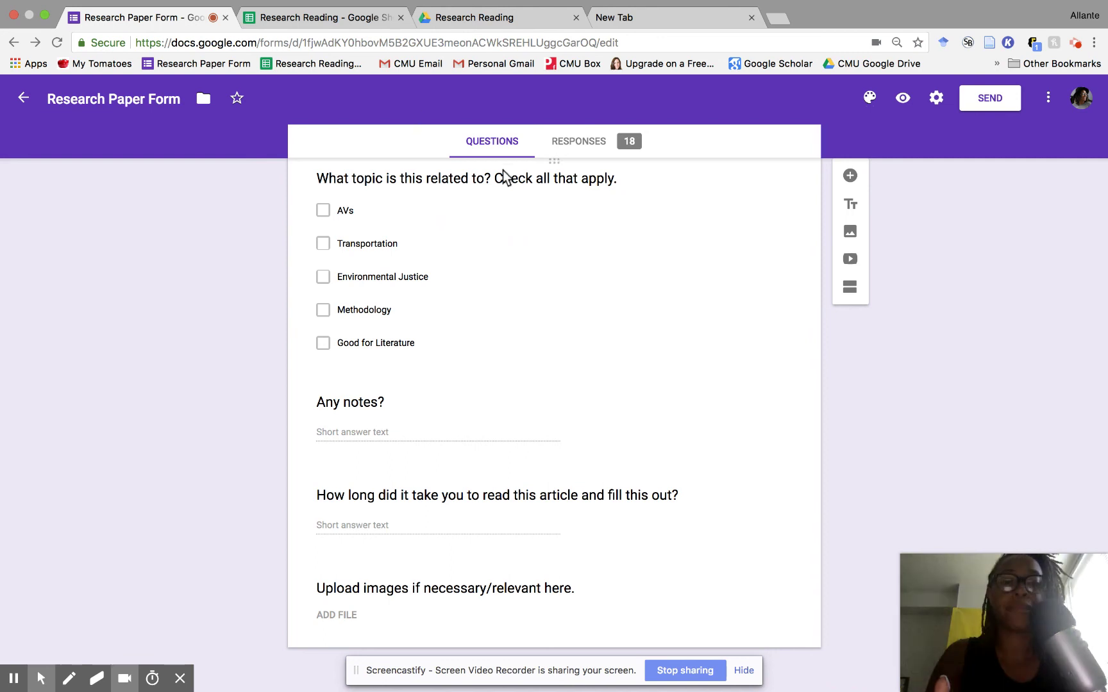
scroll(586, 252, up, 15)
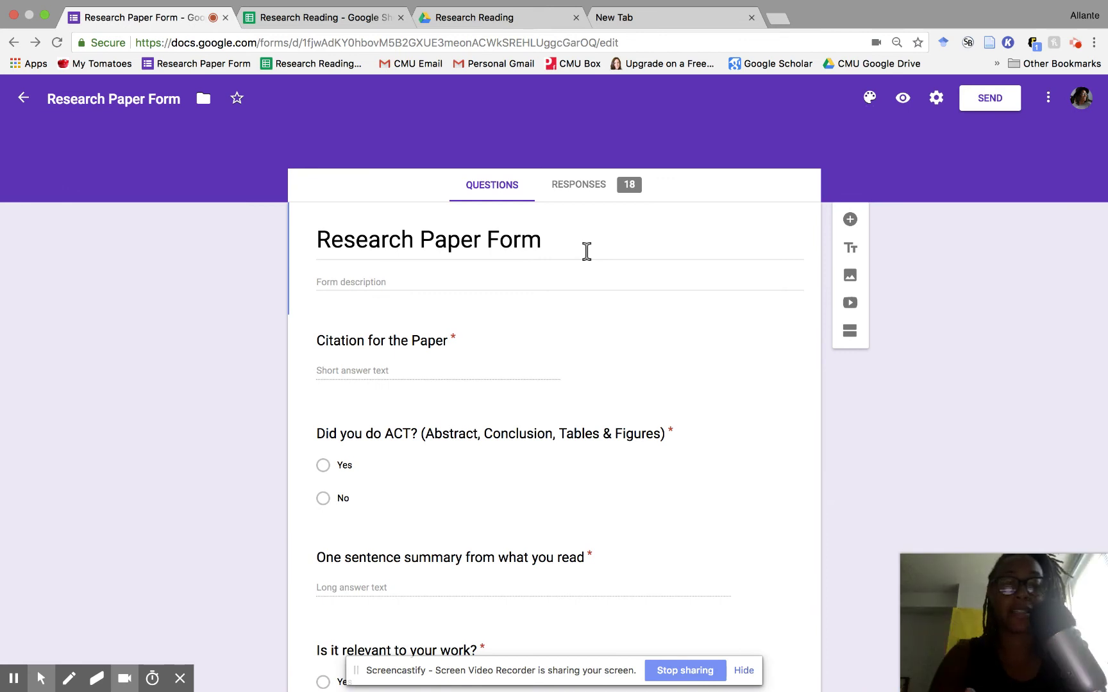
scroll(586, 252, down, 1)
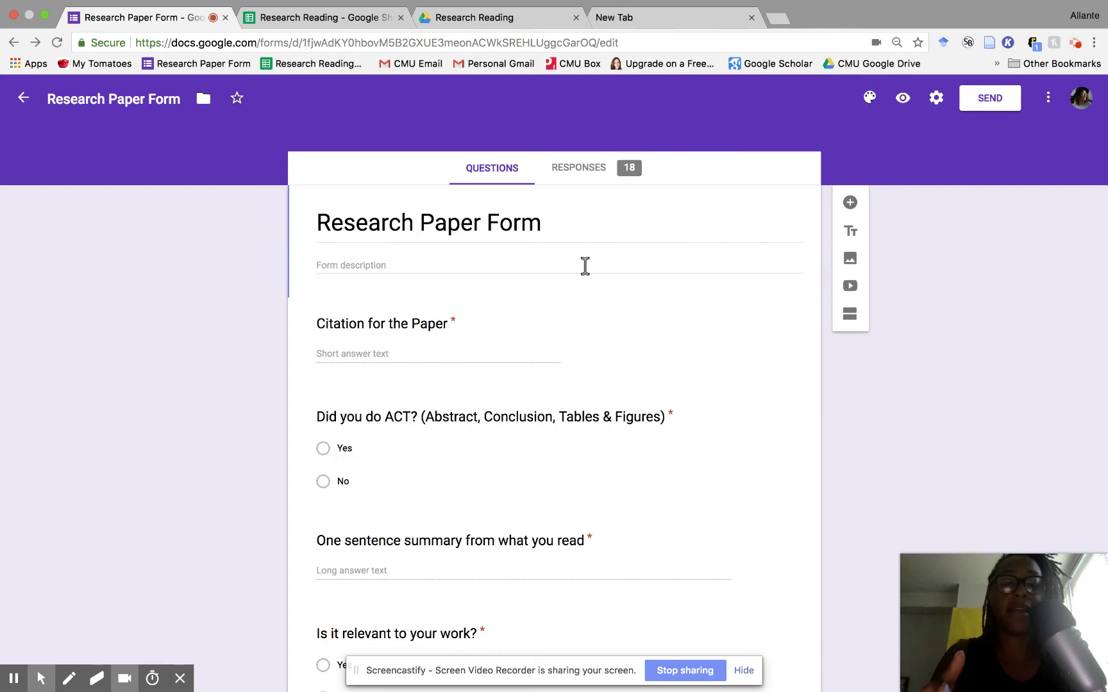
Inspect the ACT question and the one-sentence summary question
scroll(588, 280, down, 1)
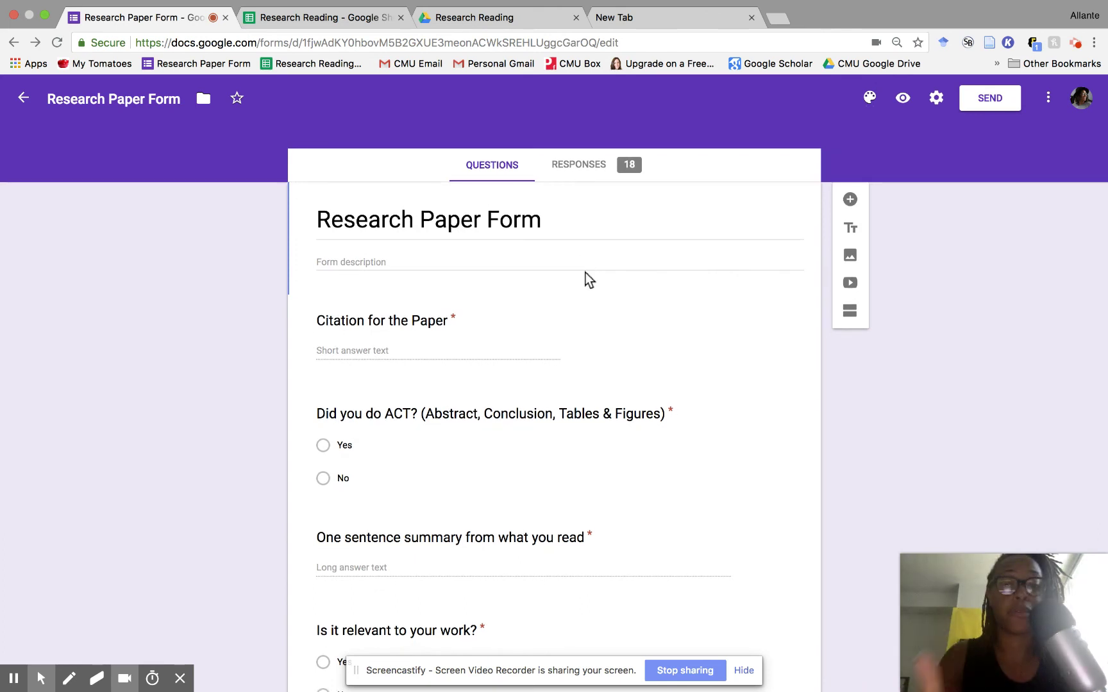
scroll(588, 279, down, 3)
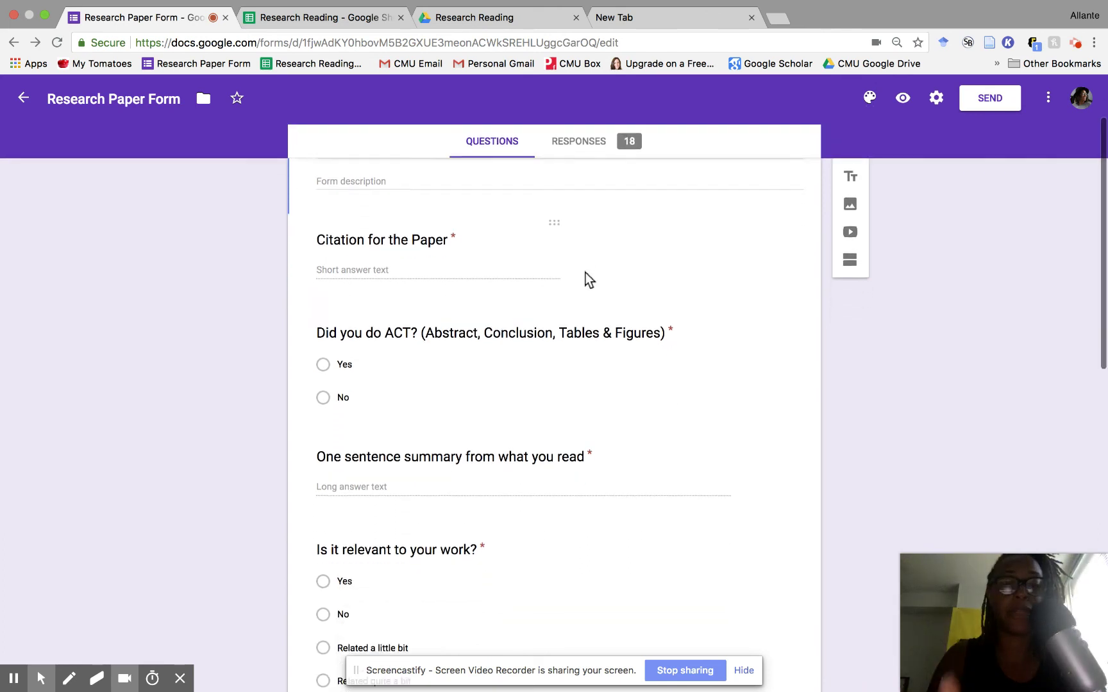
scroll(588, 280, down, 2)
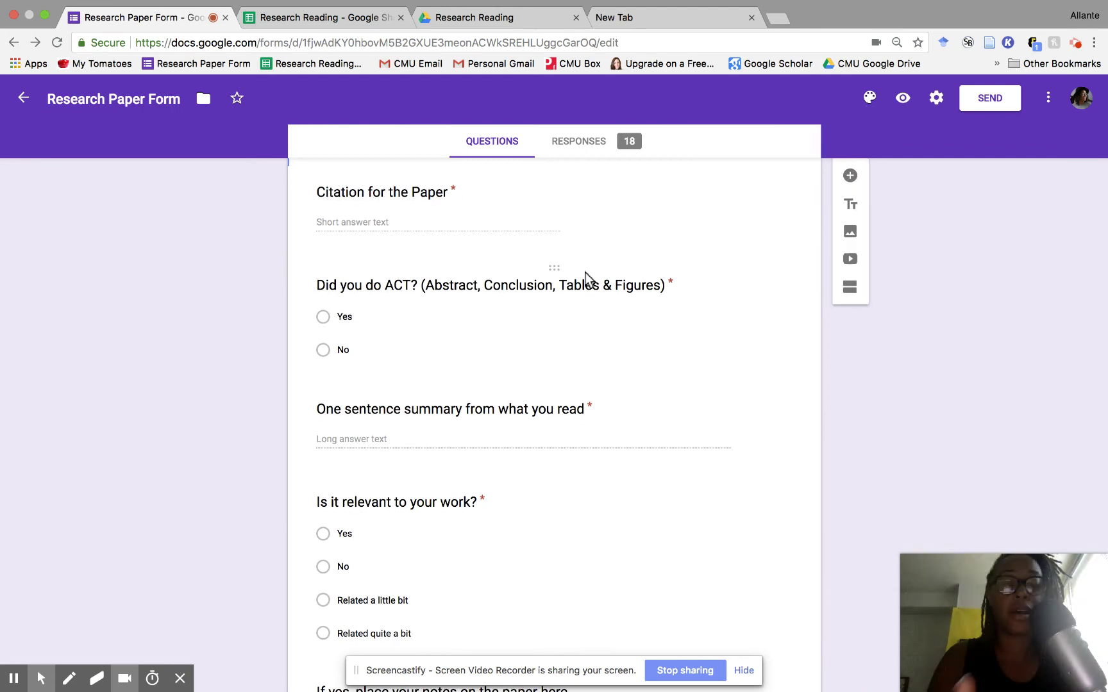
click(584, 277)
scroll(577, 294, down, 3)
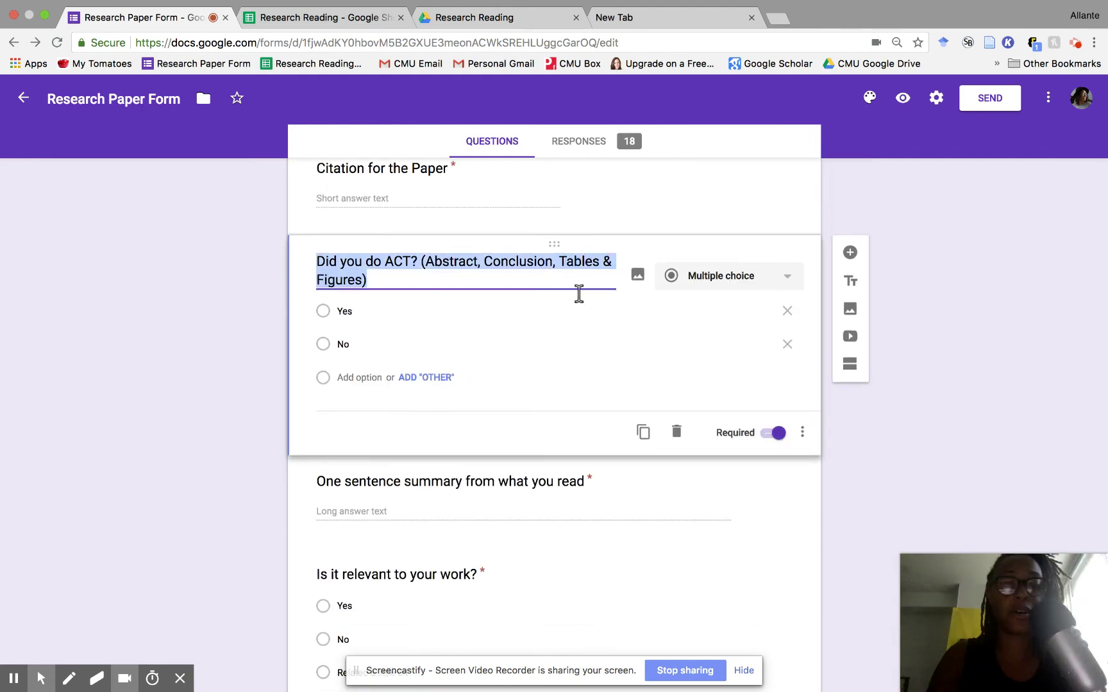
scroll(568, 237, up, 3)
scroll(549, 329, down, 3)
click(539, 351)
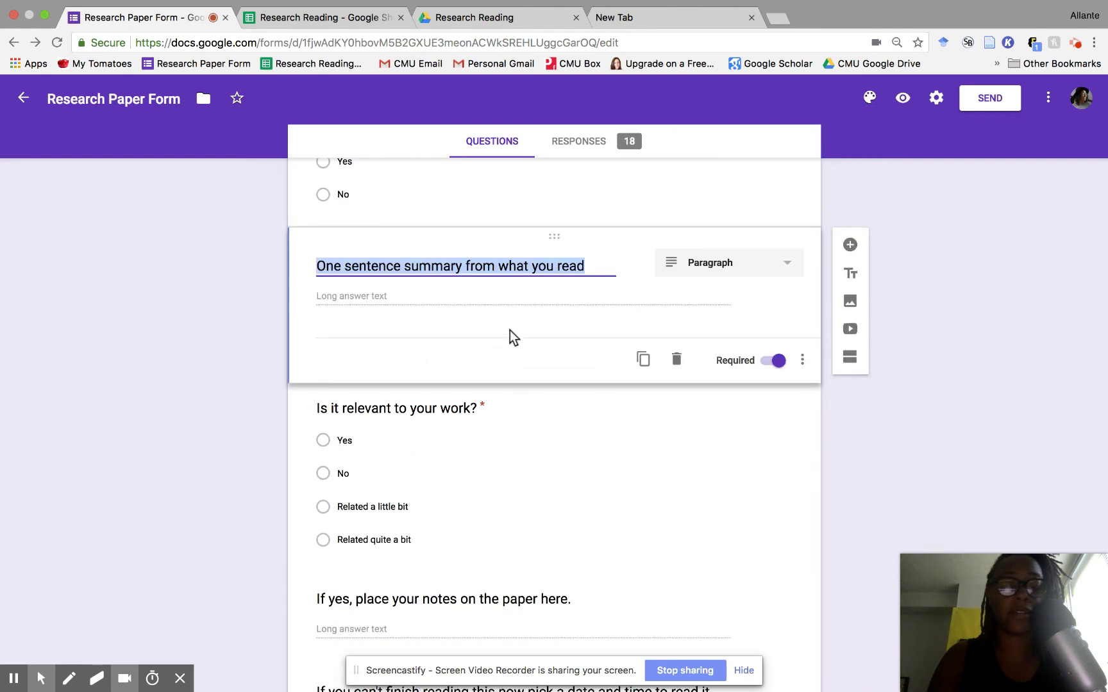
Check the relevance question's choices, then view the summary of all 18 responses
scroll(510, 334, down, 3)
click(461, 284)
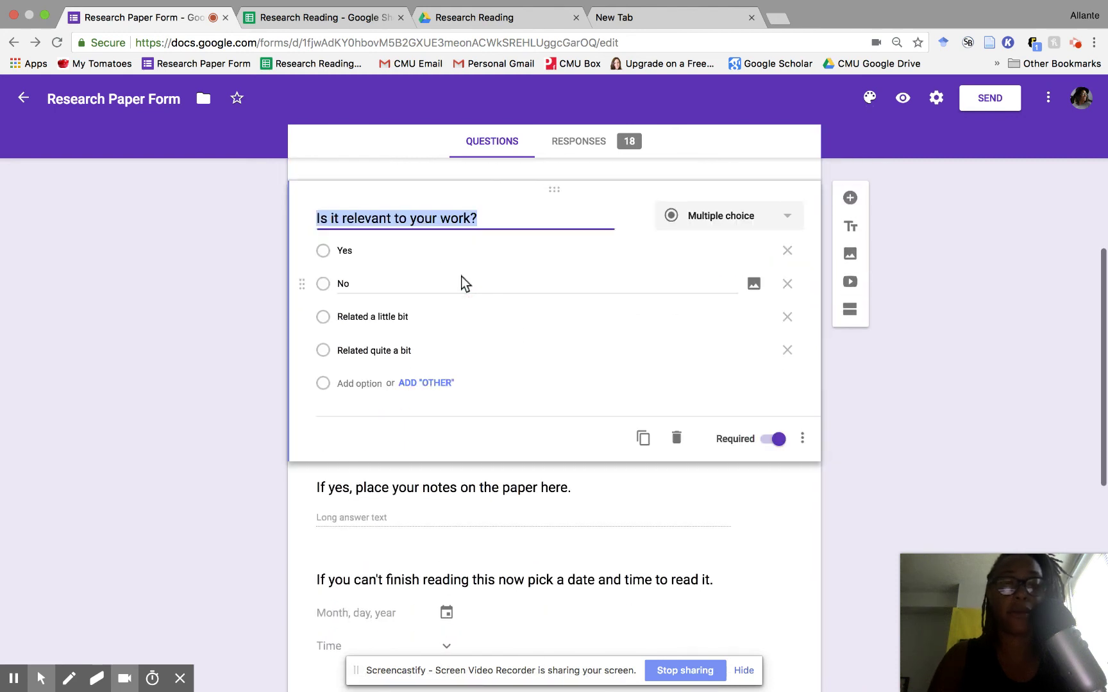
click(557, 148)
Open the linked Research Reading response spreadsheet from the Responses summary
scroll(520, 234, down, 2)
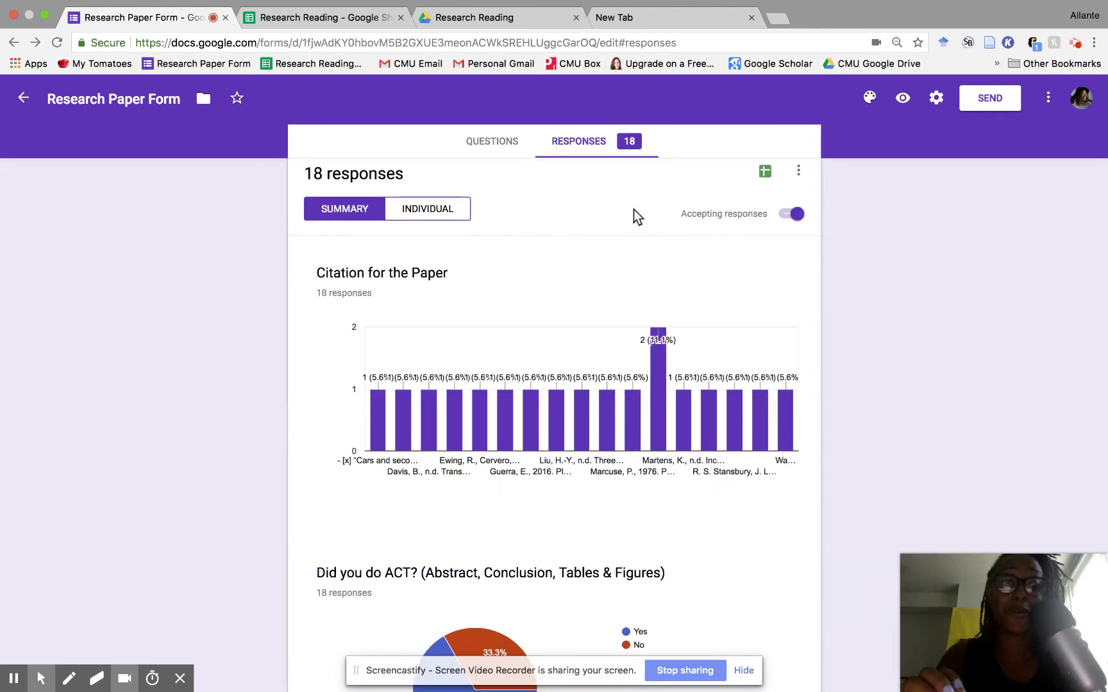
scroll(799, 160, up, 1)
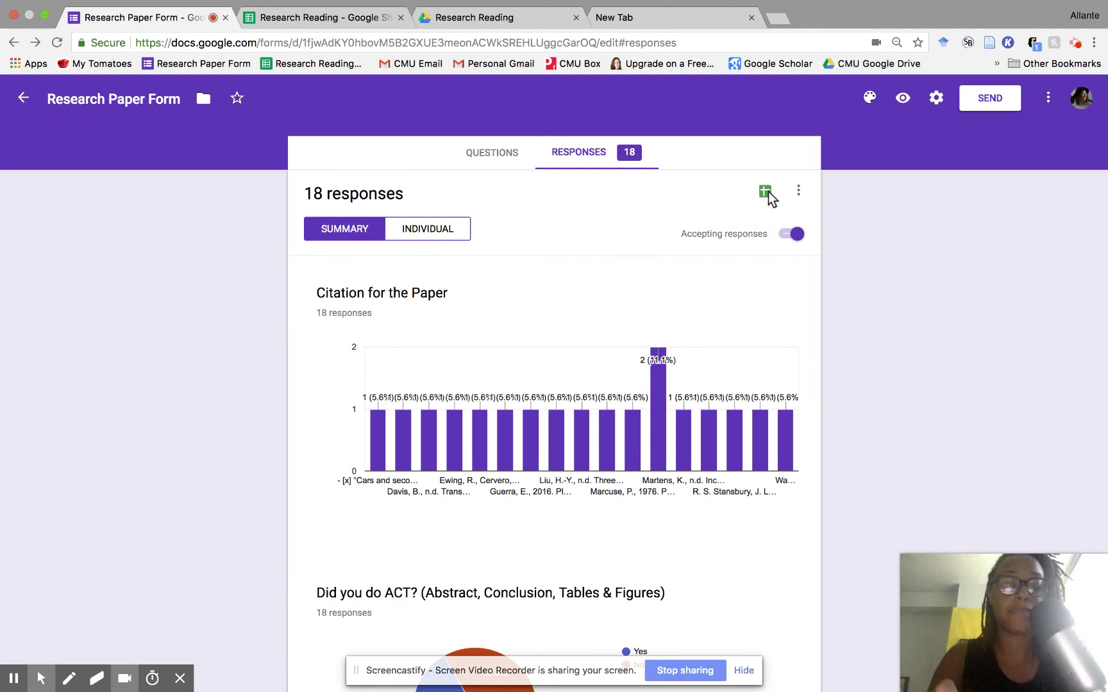
click(767, 191)
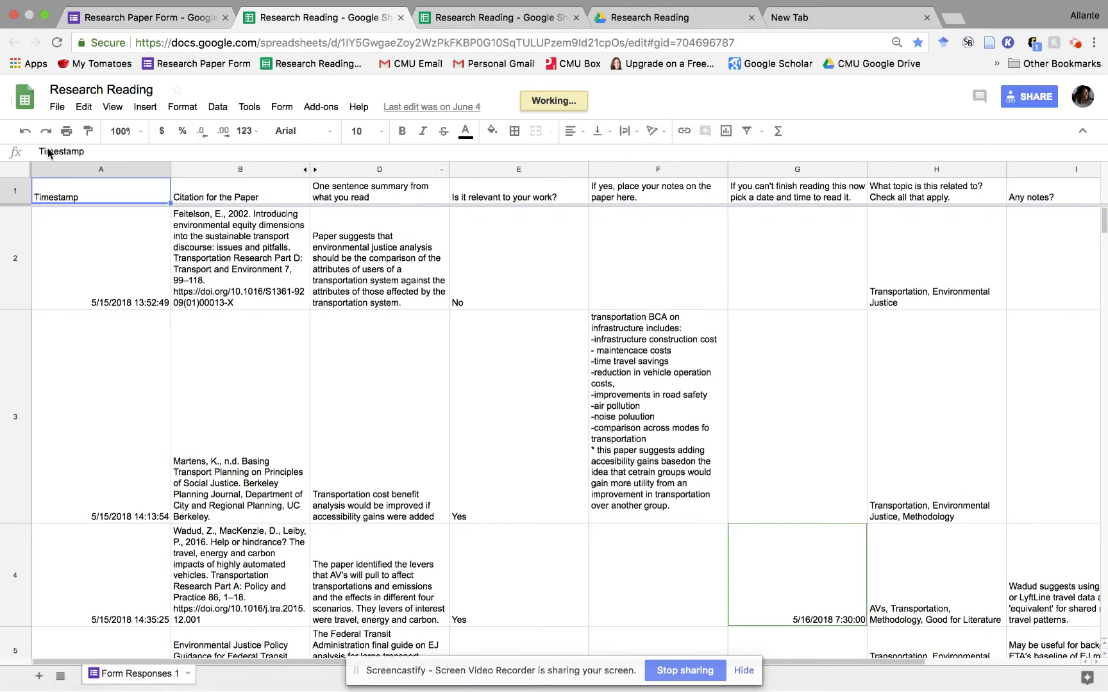
click(15, 196)
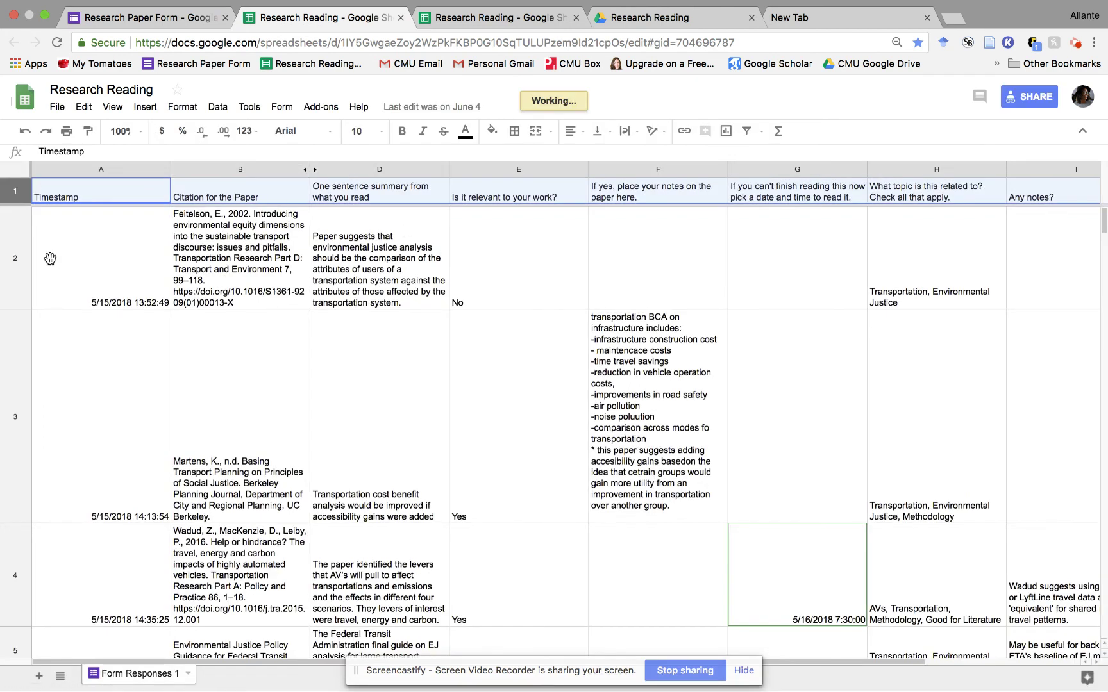
click(19, 255)
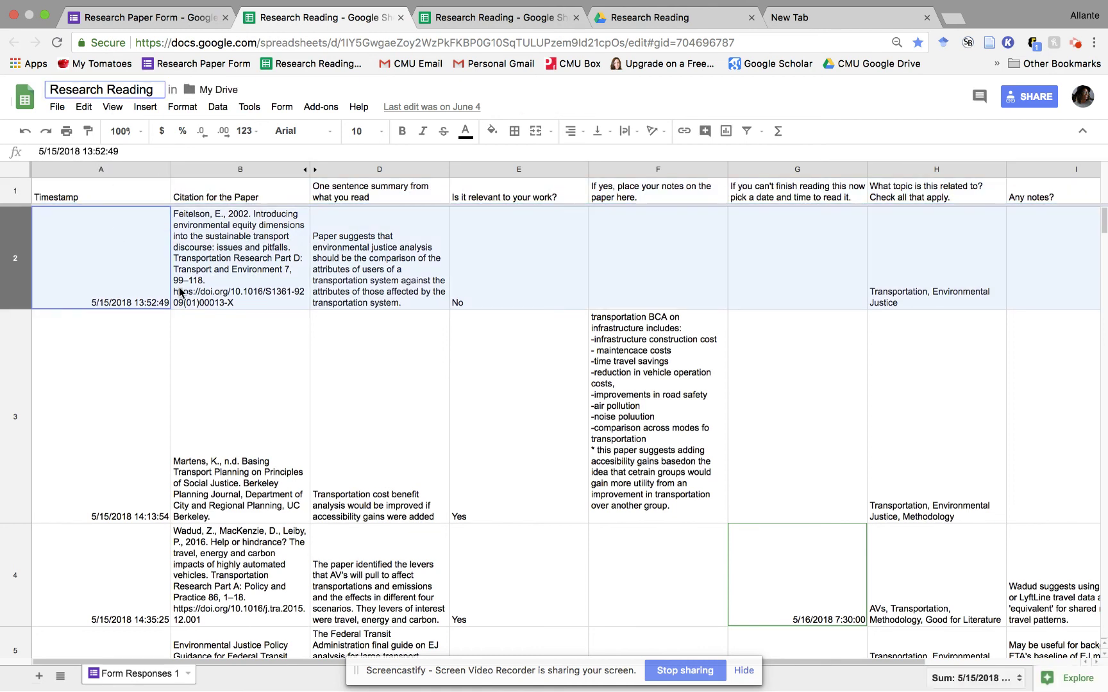
scroll(182, 286, right, 3)
scroll(183, 286, left, 3)
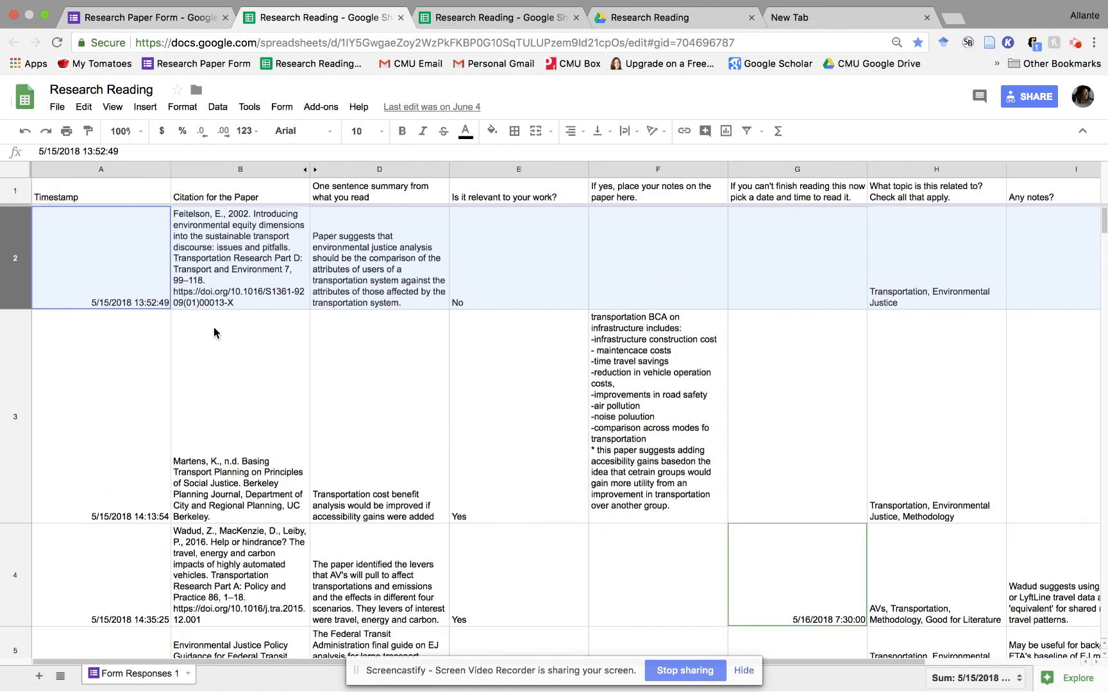
scroll(214, 329, down, 15)
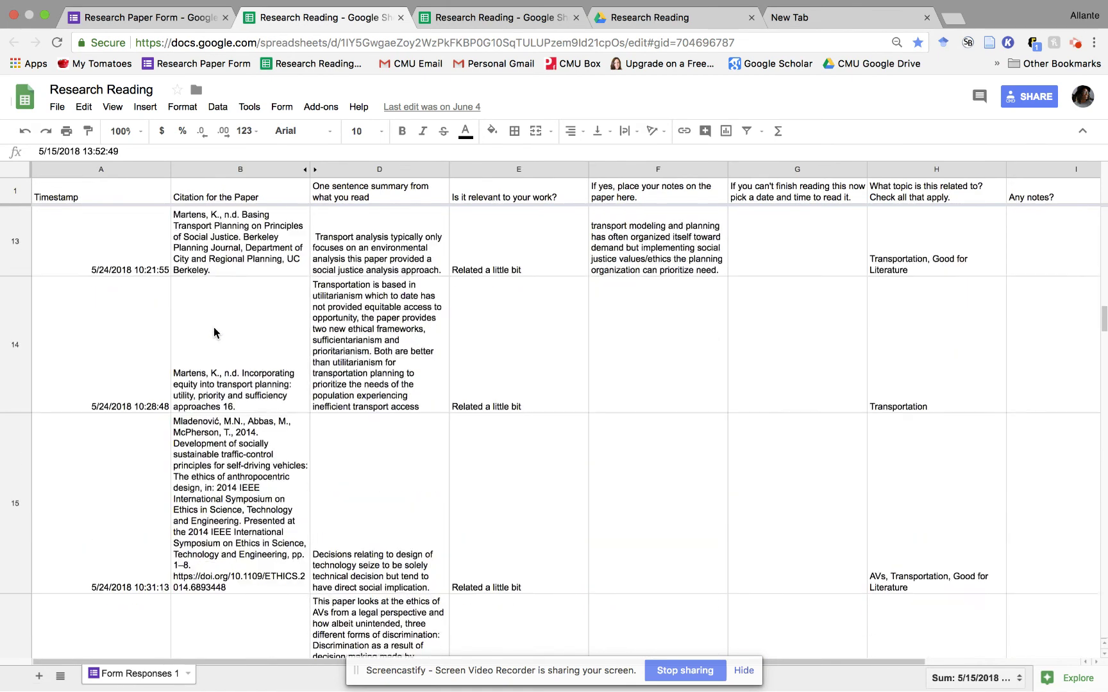
scroll(213, 328, down, 8)
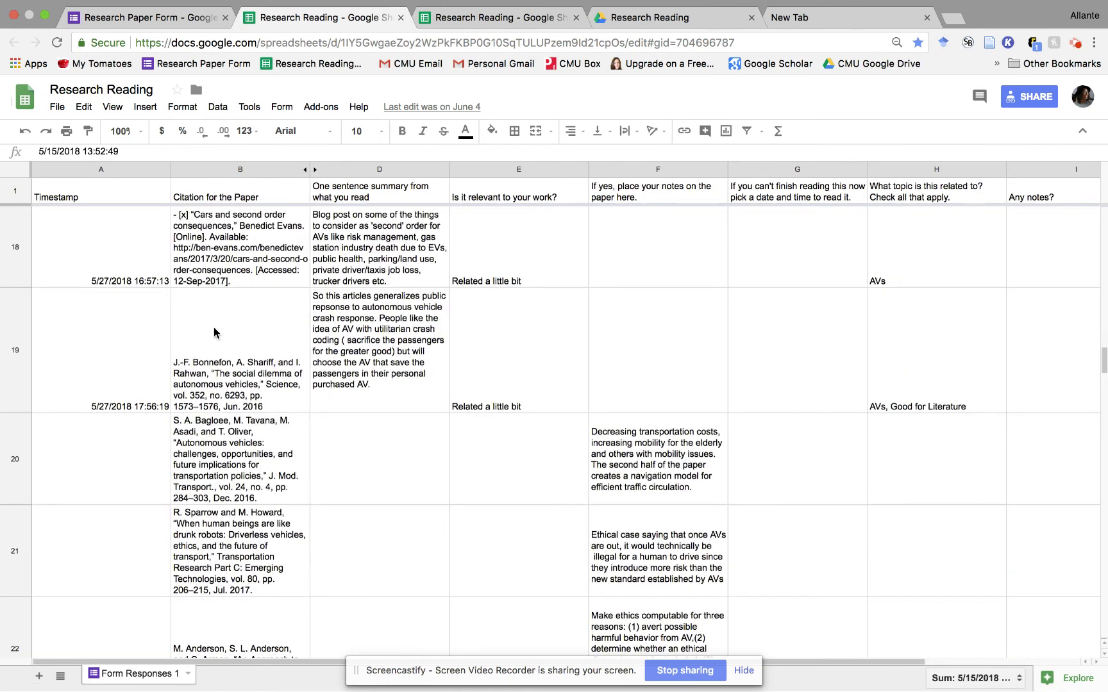
scroll(213, 328, down, 20)
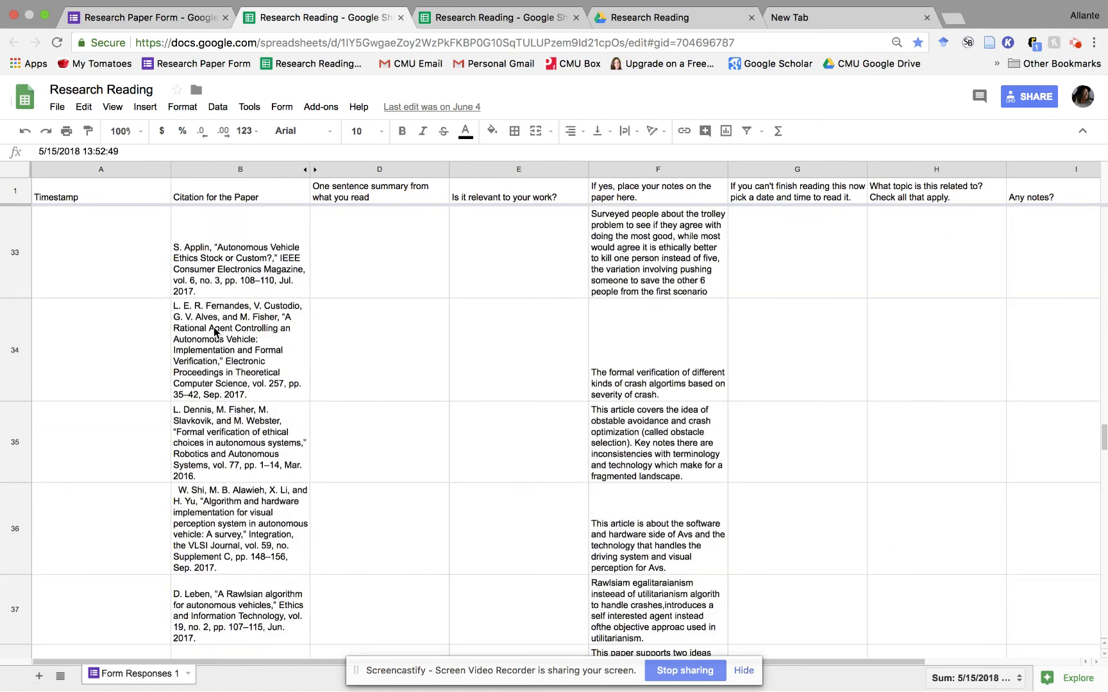
scroll(214, 332, up, 20)
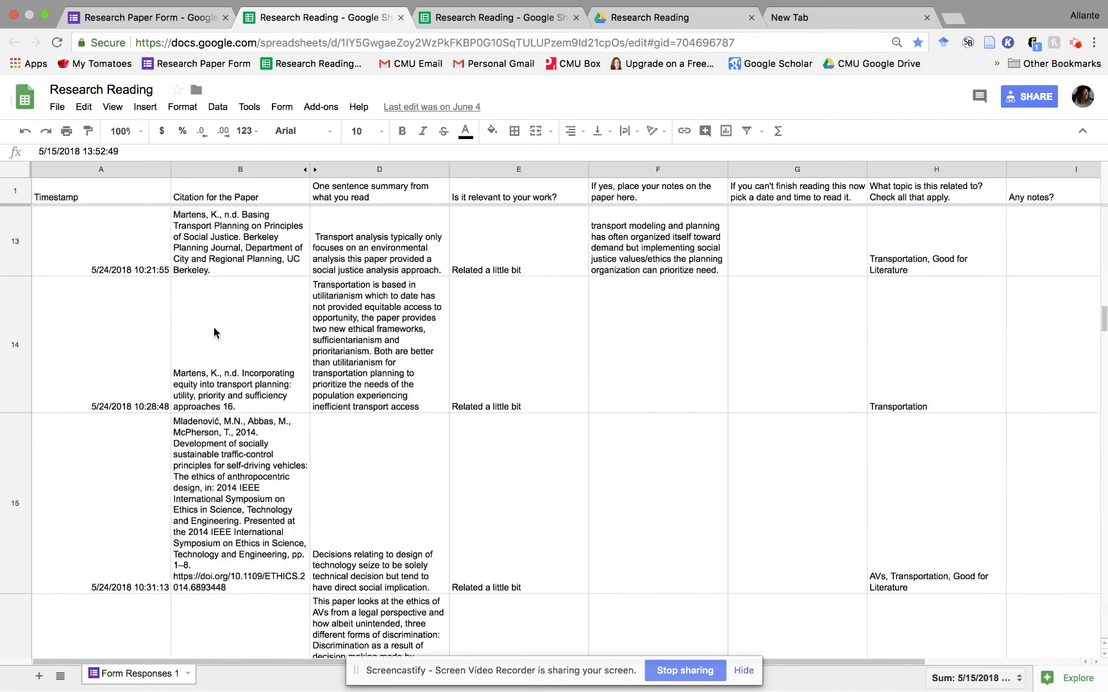
scroll(214, 332, down, 15)
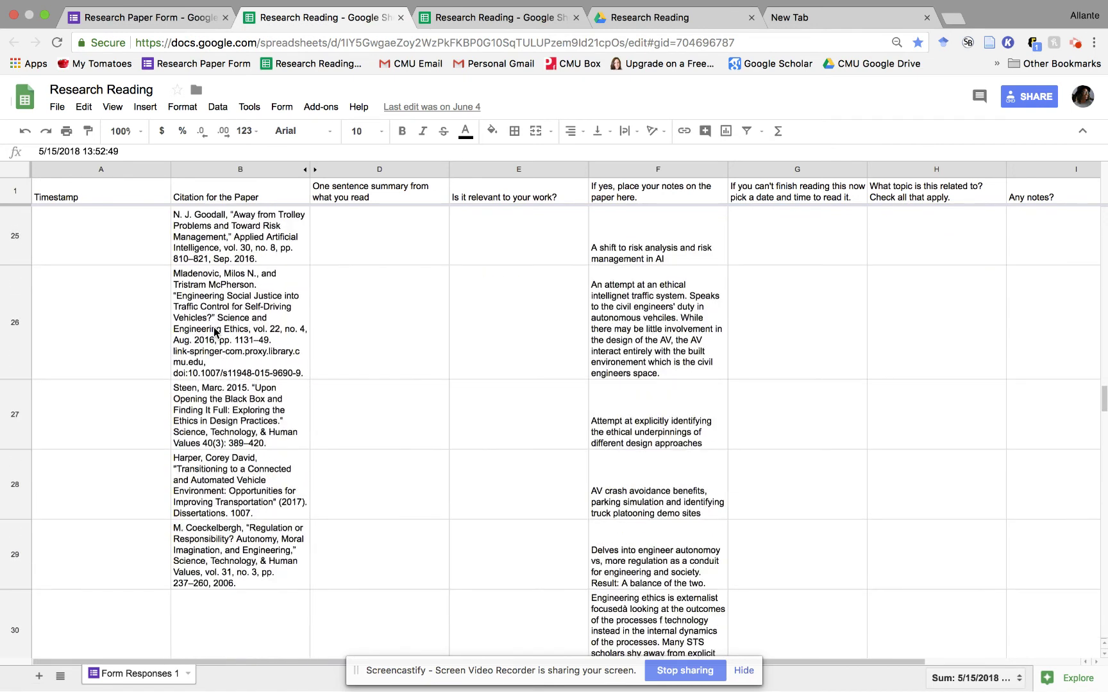
scroll(214, 331, down, 5)
scroll(215, 332, up, 2)
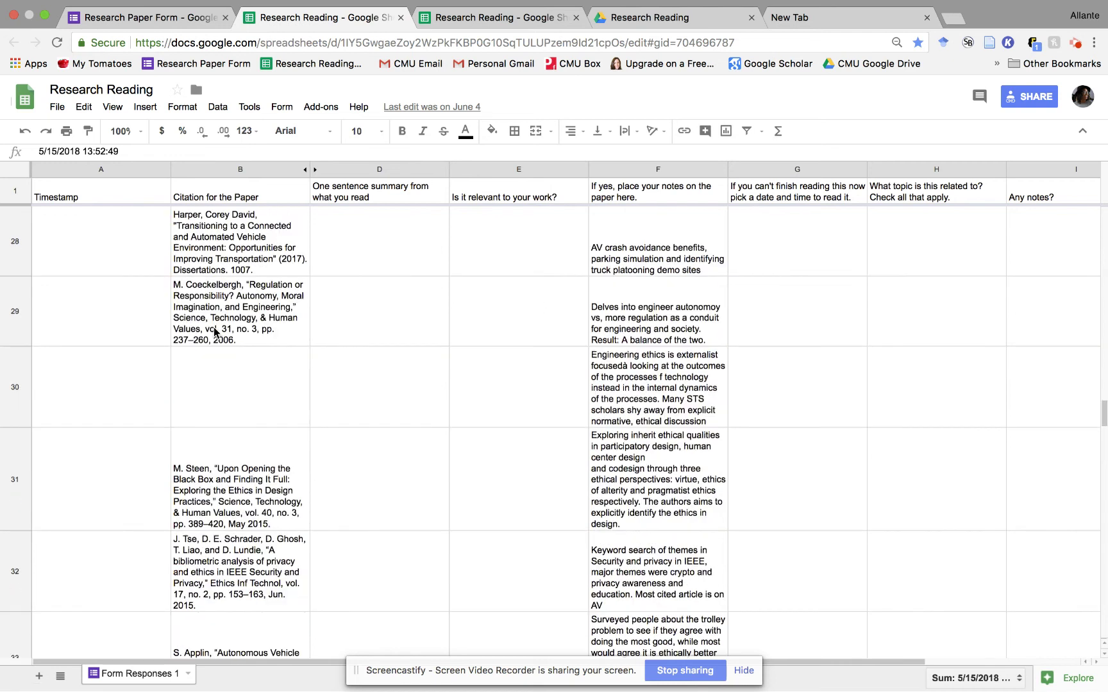
scroll(214, 331, up, 10)
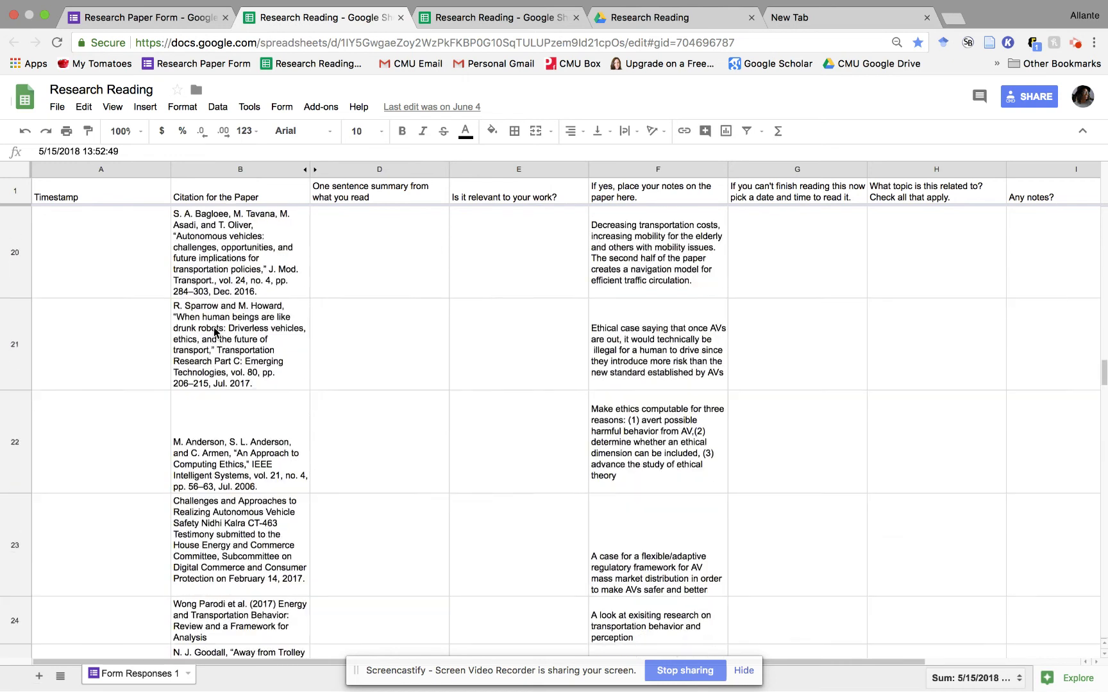
scroll(215, 331, up, 2)
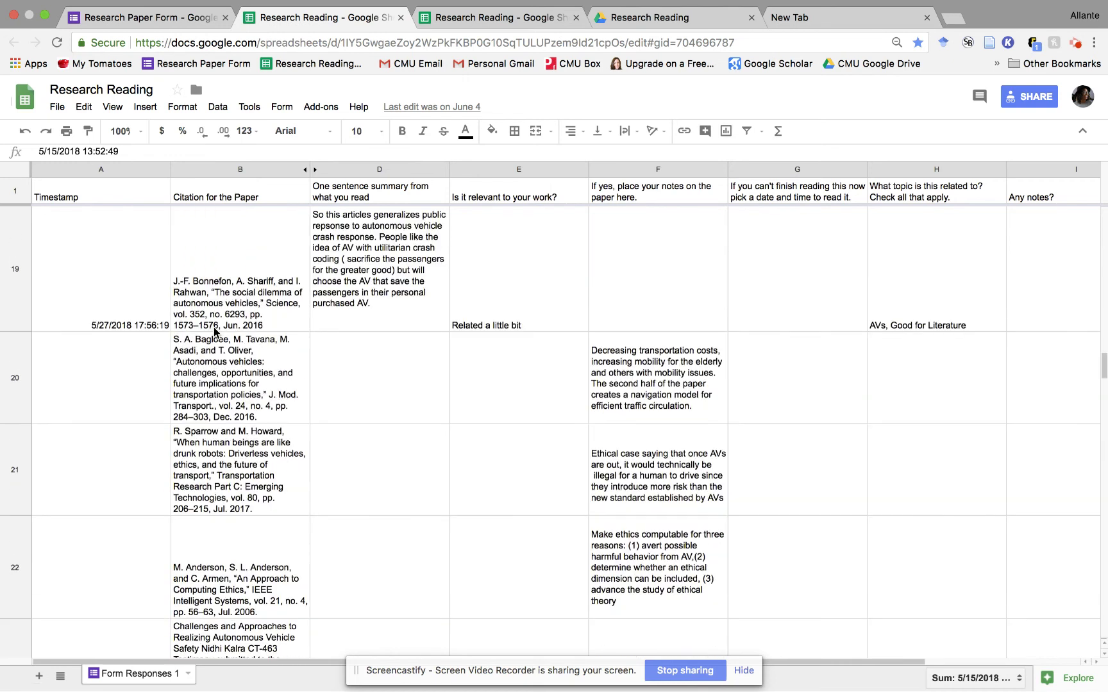
click(221, 373)
click(627, 382)
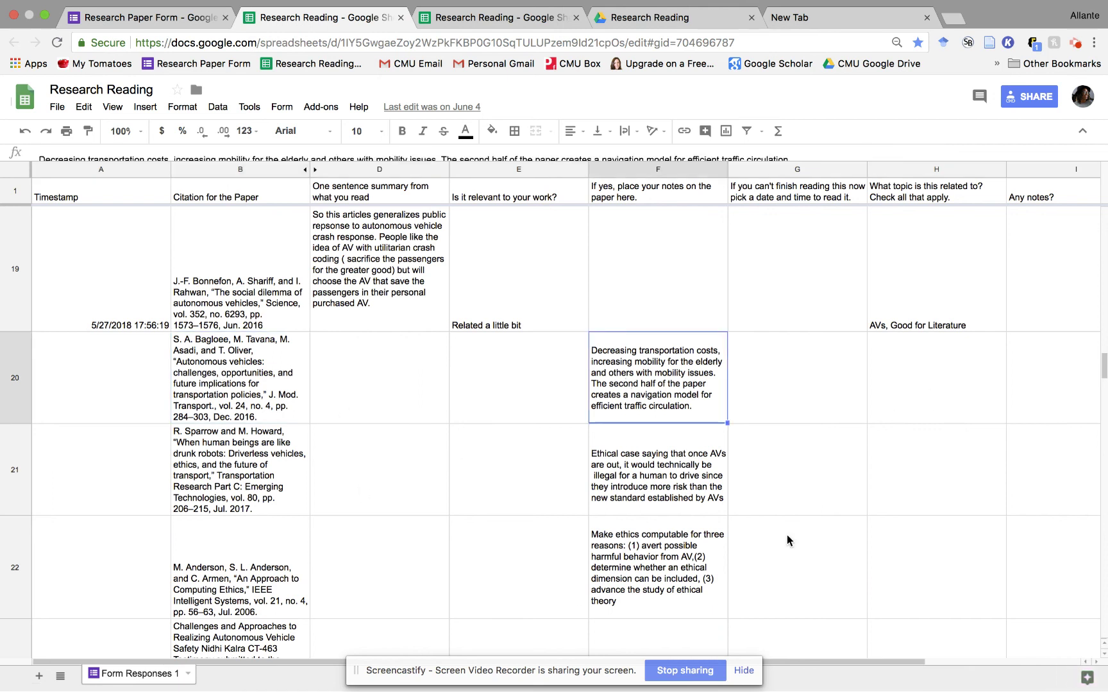
click(239, 488)
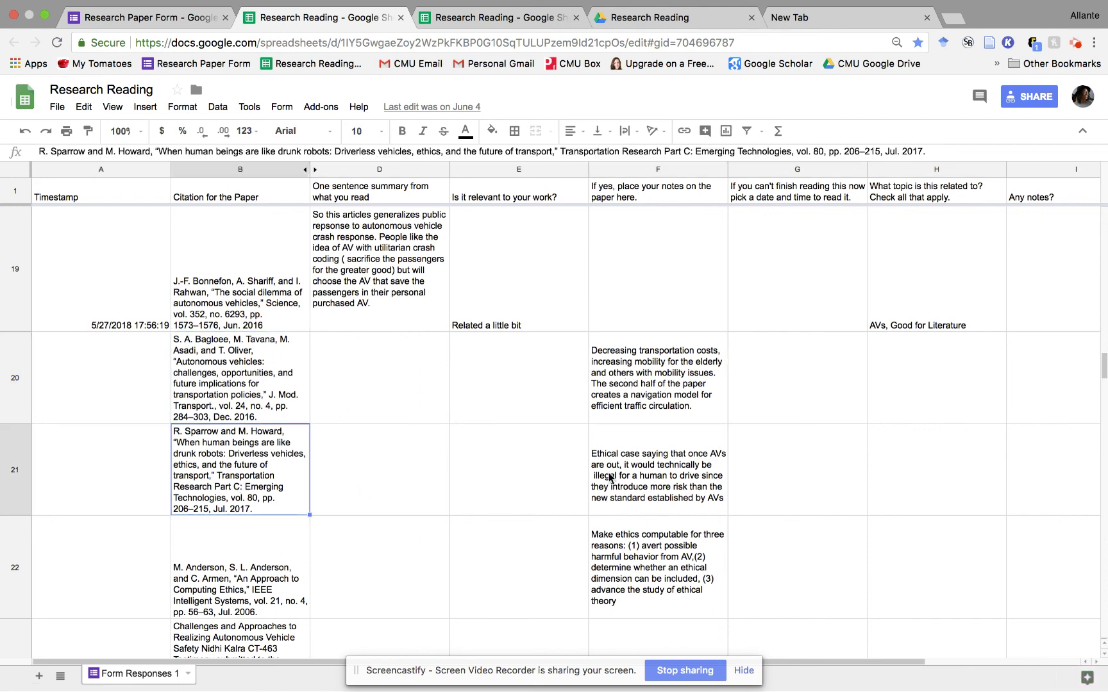
click(686, 464)
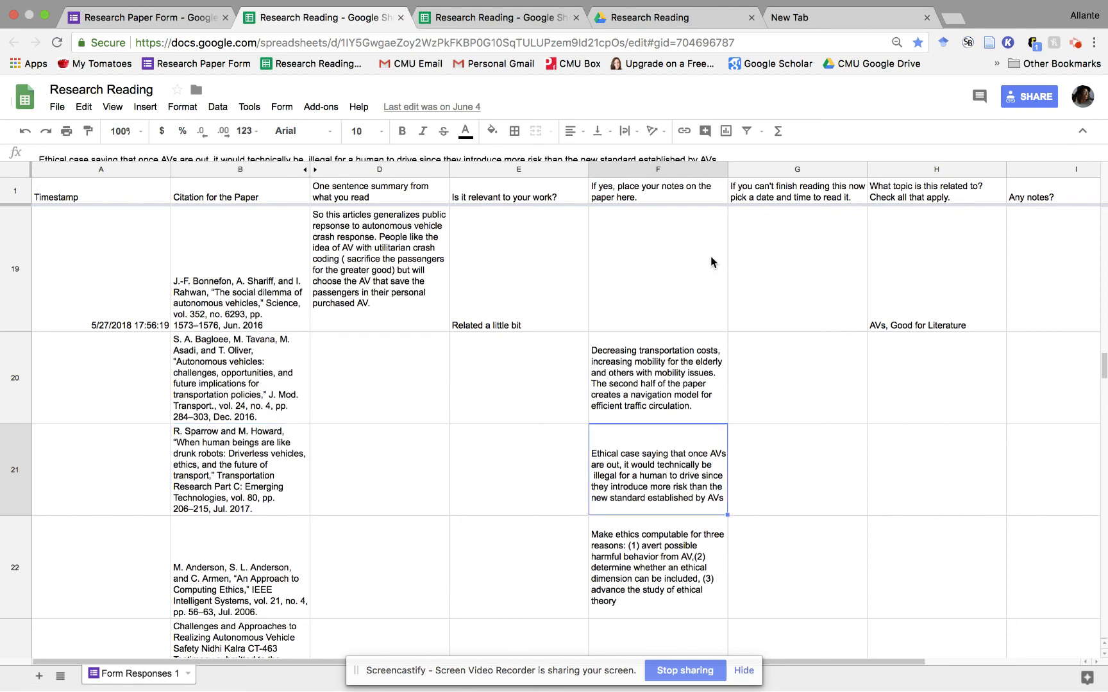
Dismiss the server error, close the duplicate Research Reading tab and return to the editable sheet
click(539, 20)
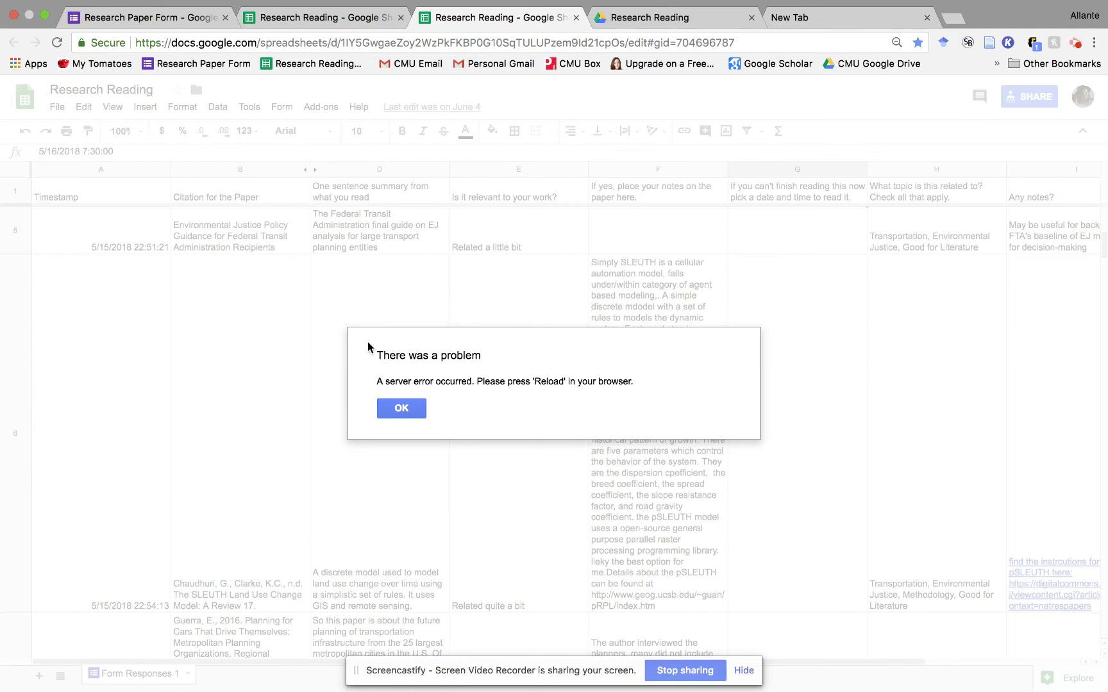
click(400, 408)
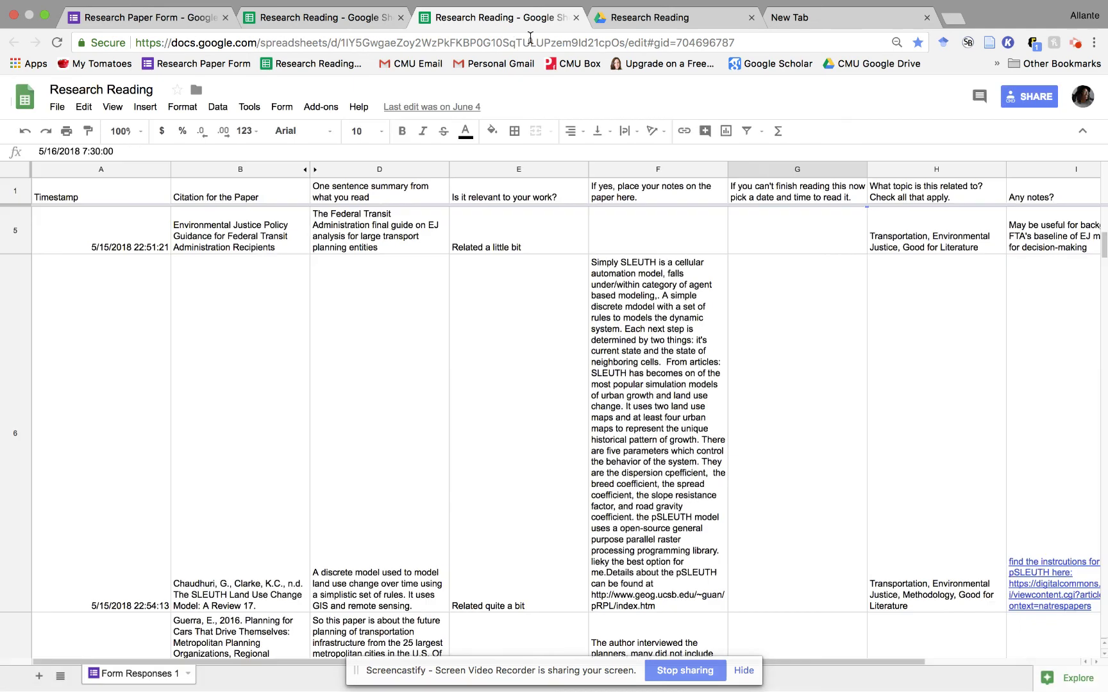
click(576, 18)
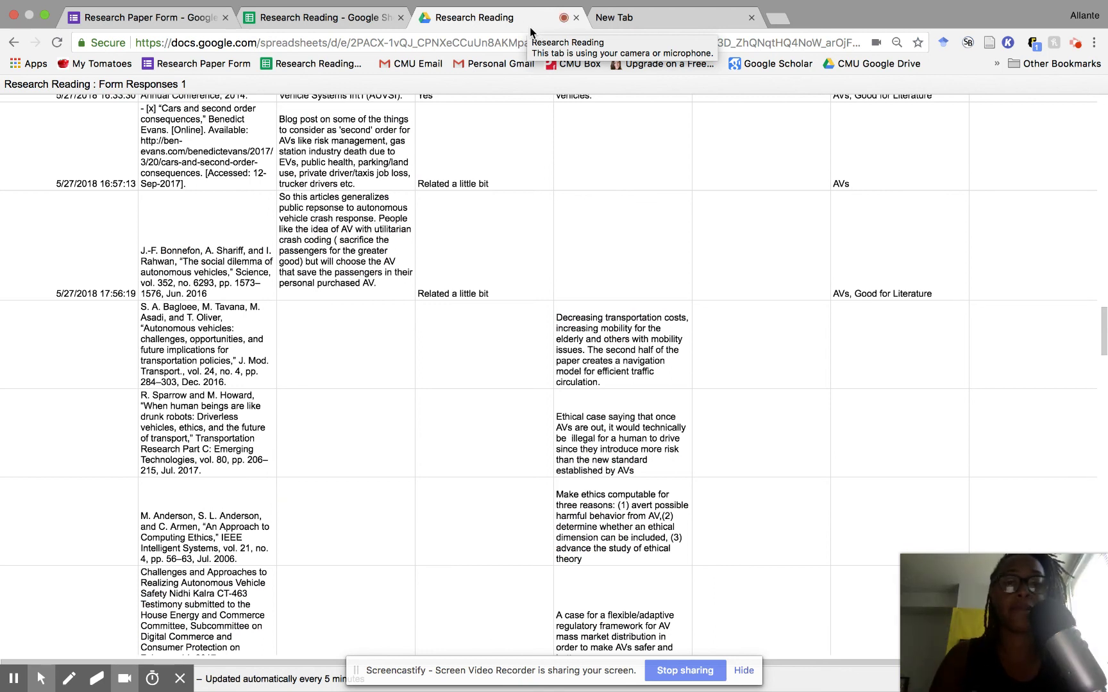
click(361, 20)
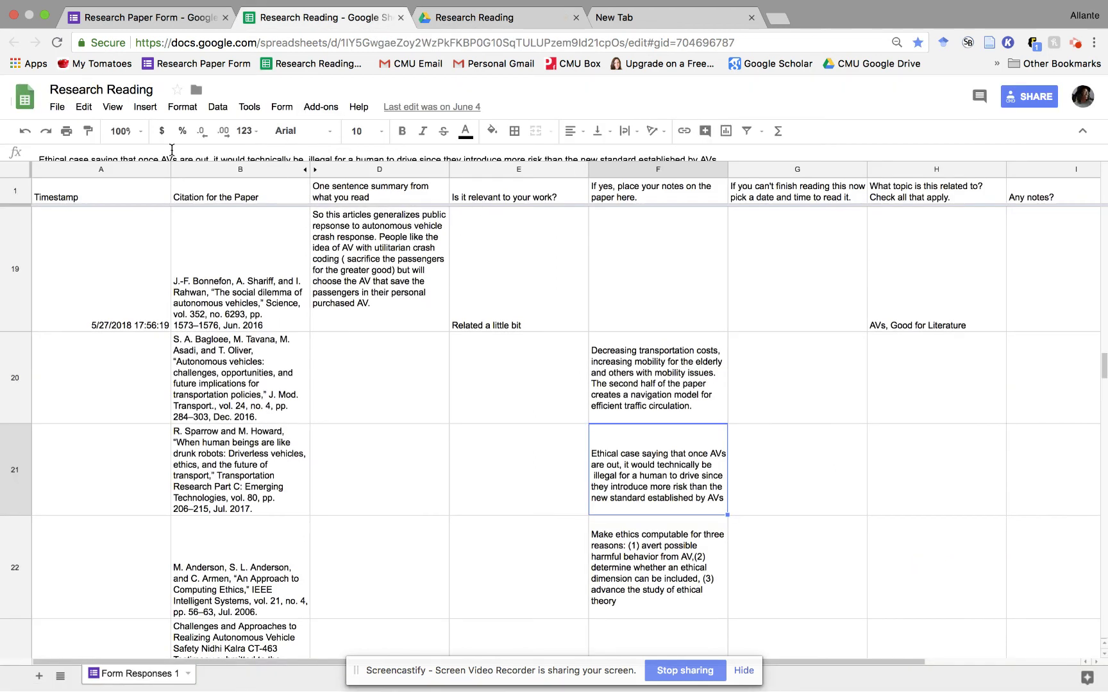
click(57, 107)
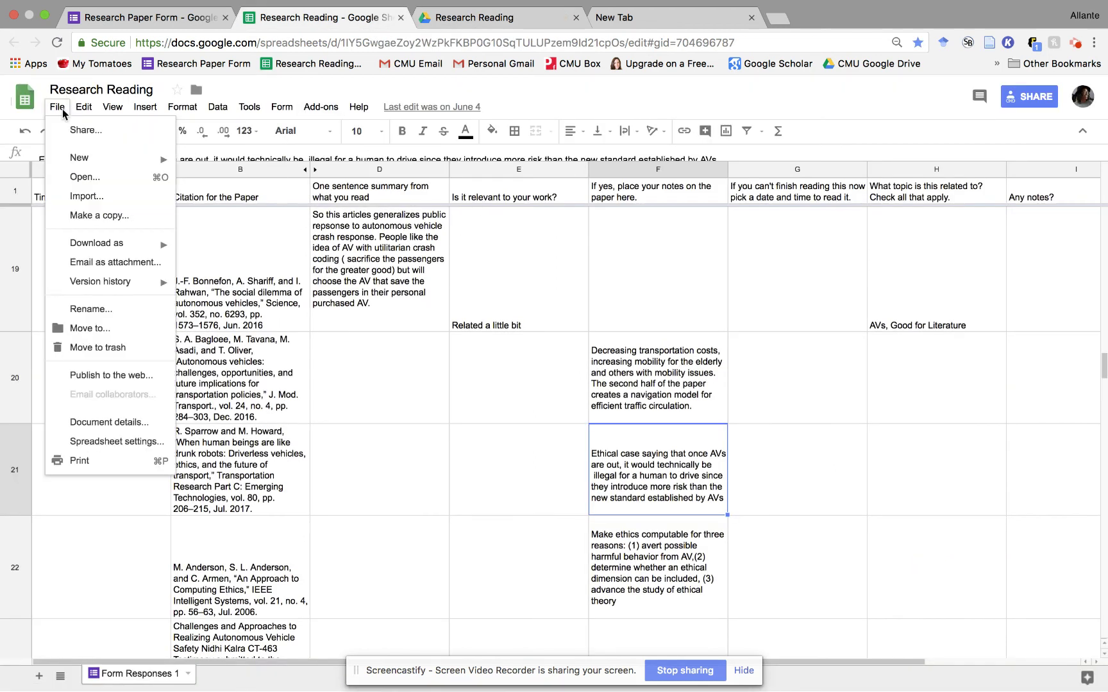
Publish the Entire Document as a Web page and copy the published link
click(102, 377)
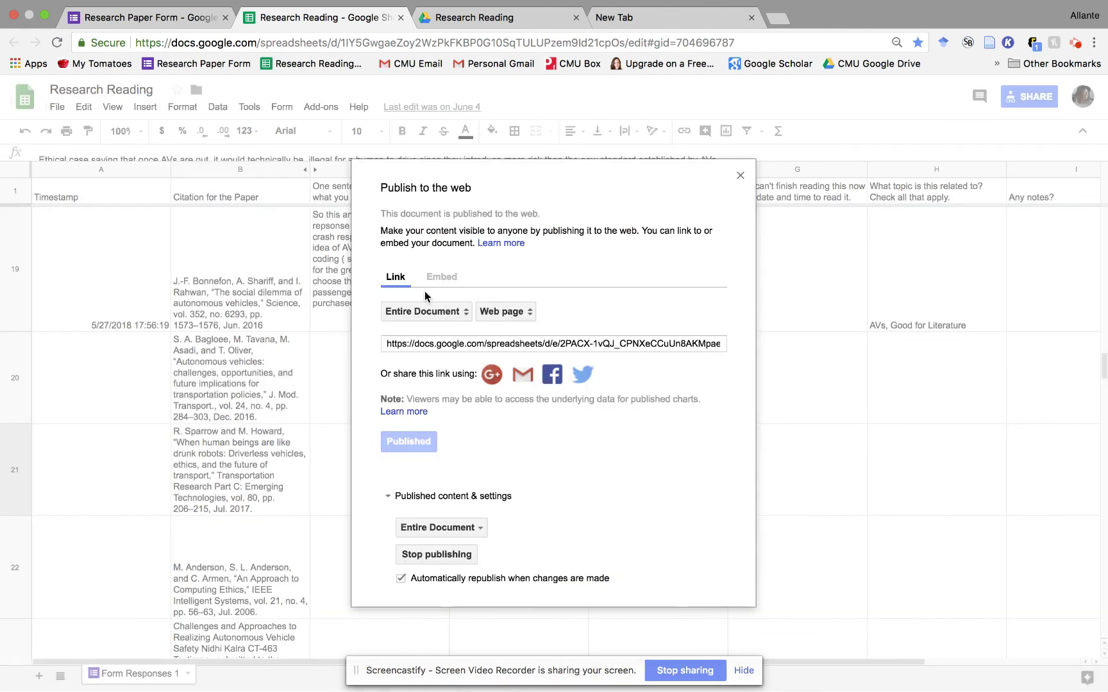
click(429, 344)
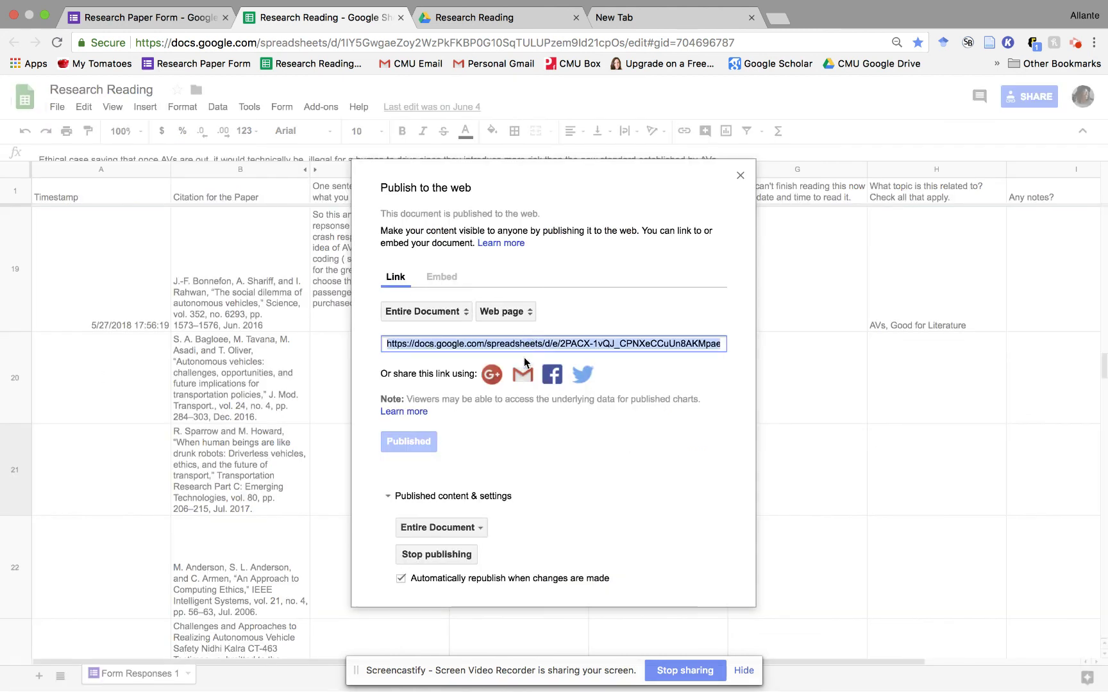
click(456, 312)
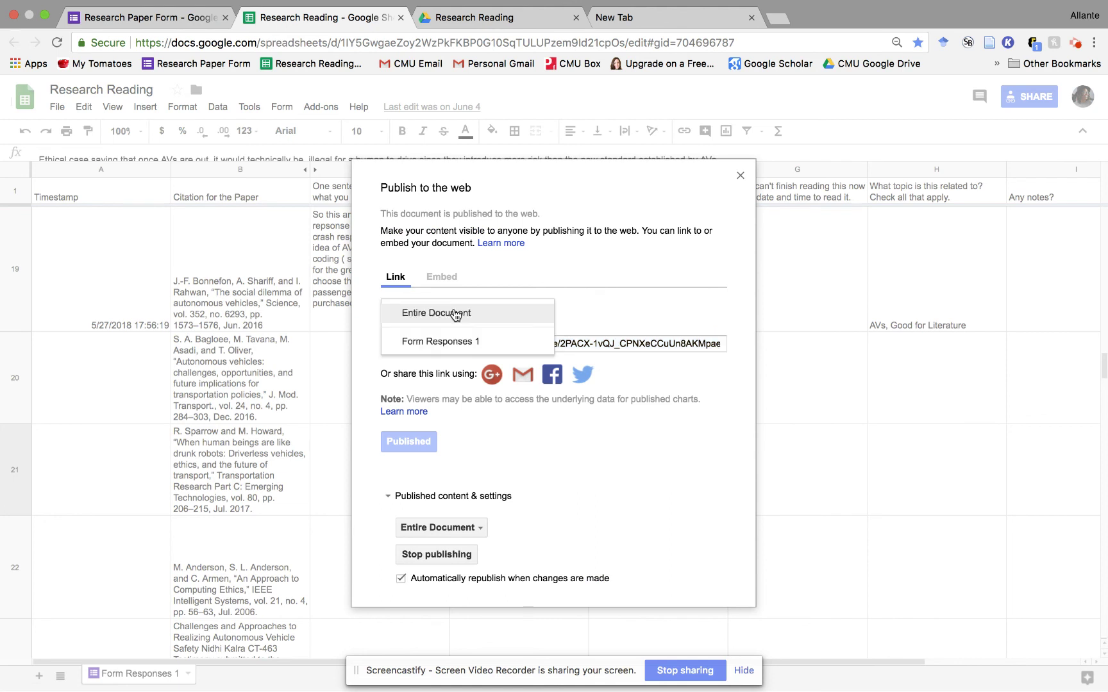
click(455, 313)
click(490, 312)
click(492, 317)
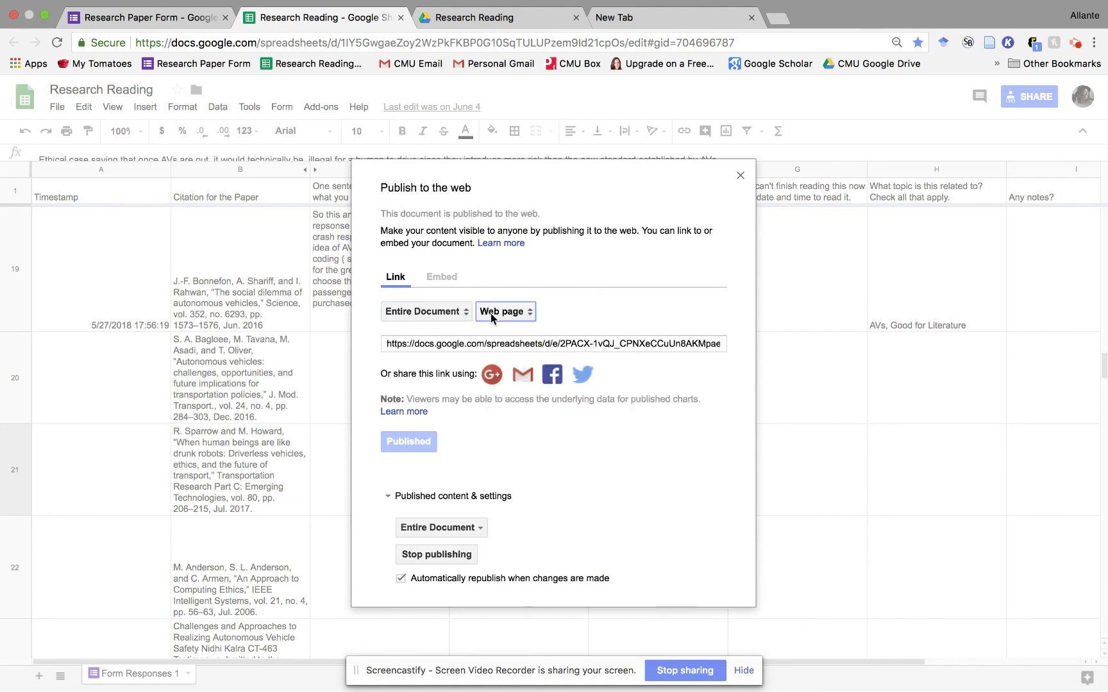
click(497, 313)
click(495, 339)
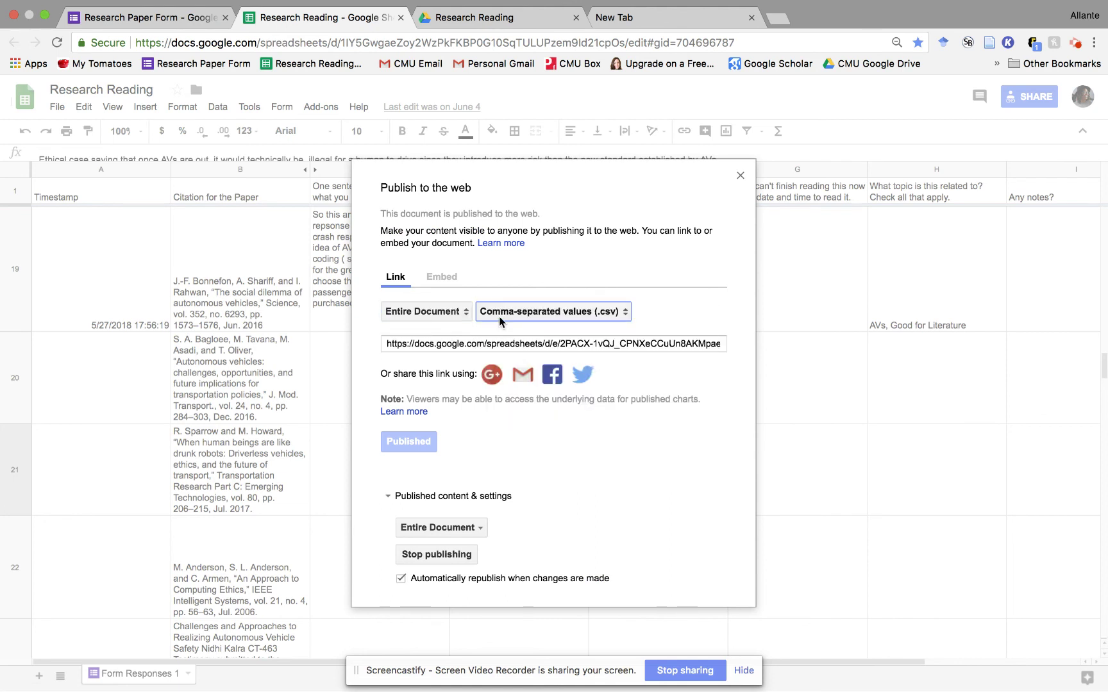
click(499, 316)
click(505, 296)
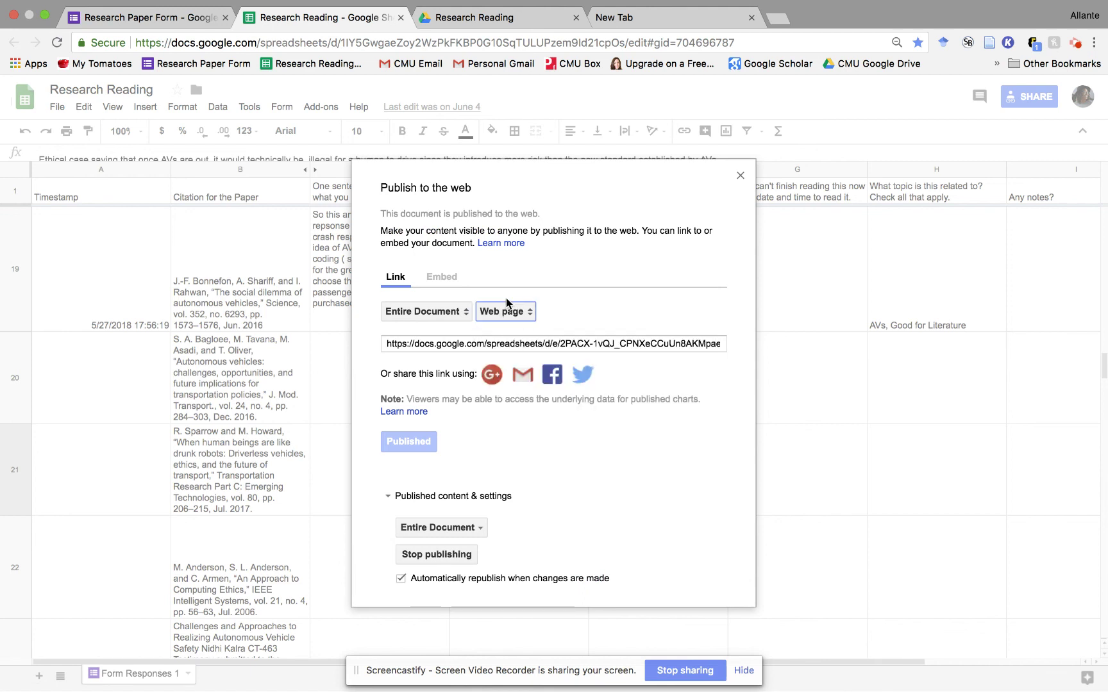
click(504, 339)
key(super+c)
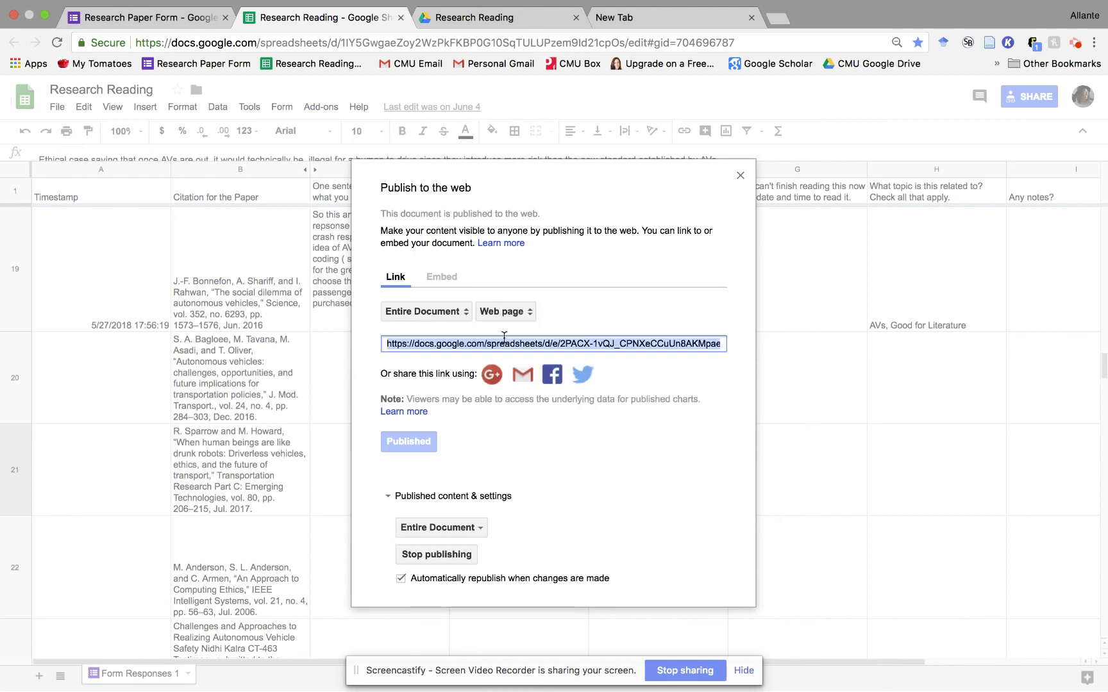
Browse the published web version of the Research Reading responses, scrolling through all entries
click(549, 17)
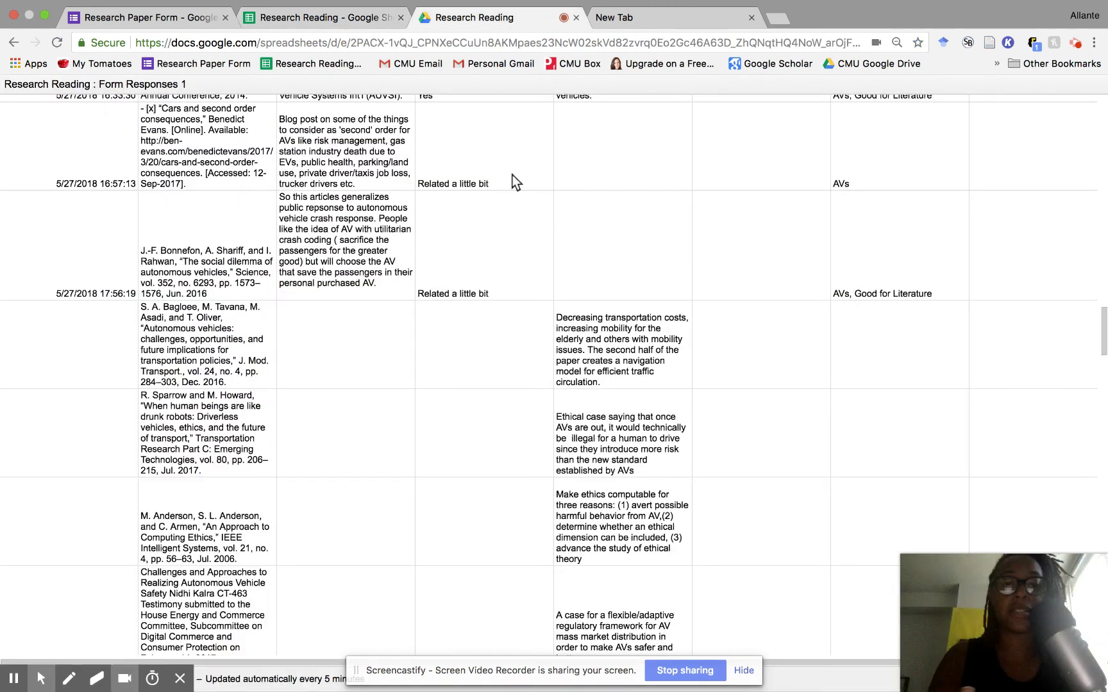
scroll(511, 205, up, 10)
scroll(506, 221, up, 5)
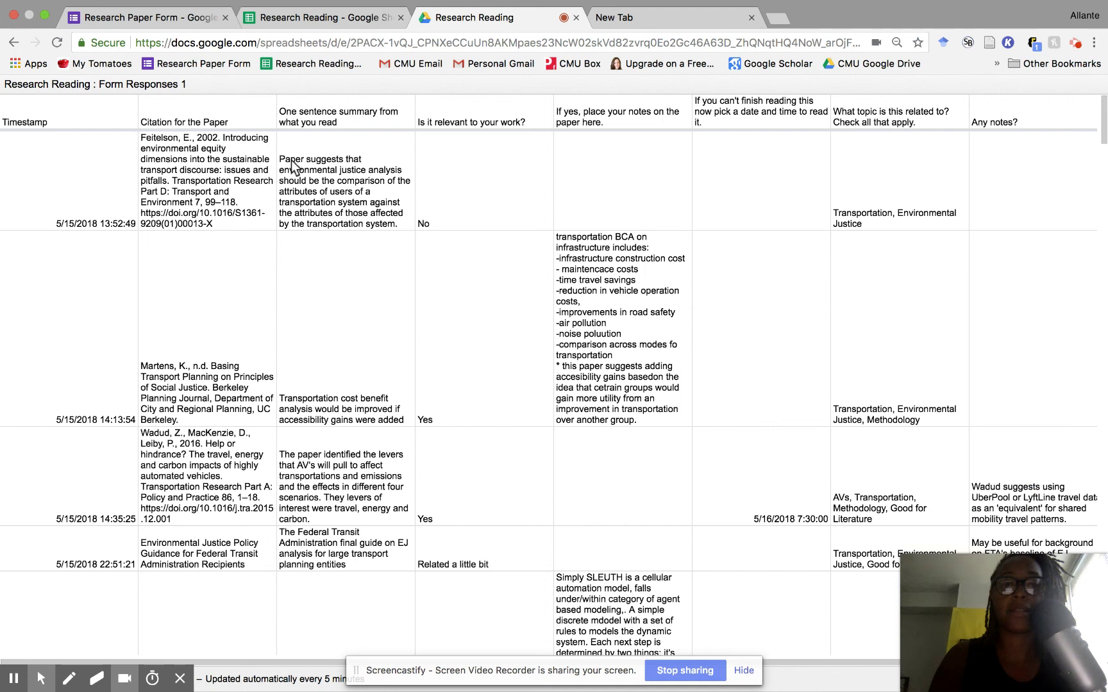
scroll(651, 221, down, 5)
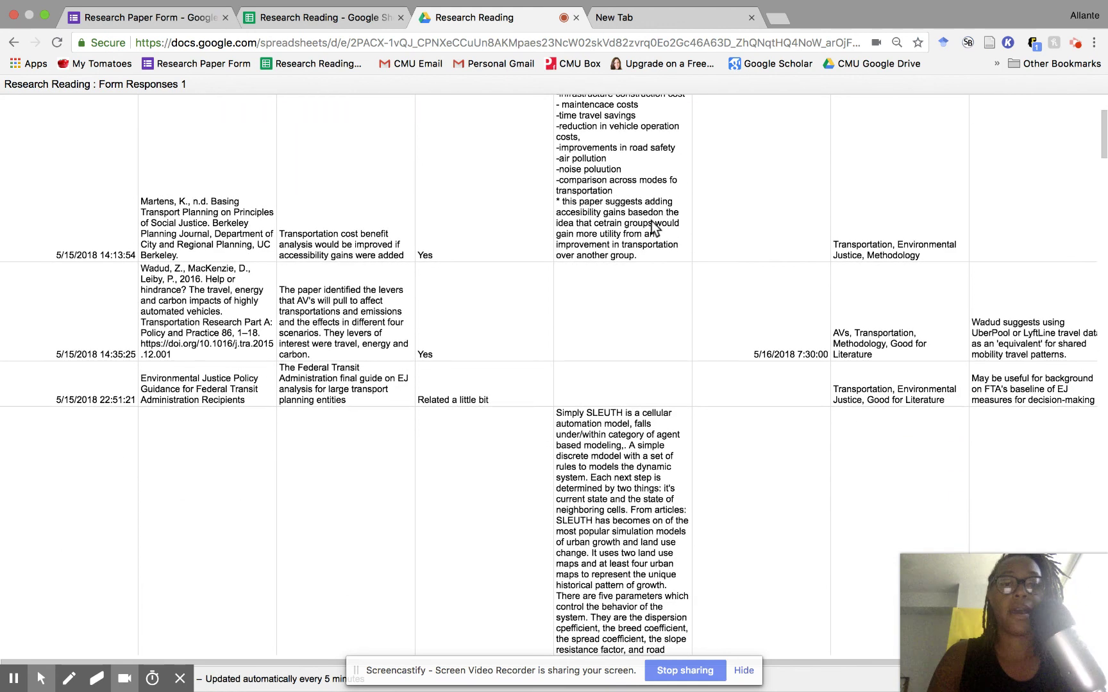
scroll(646, 232, down, 4)
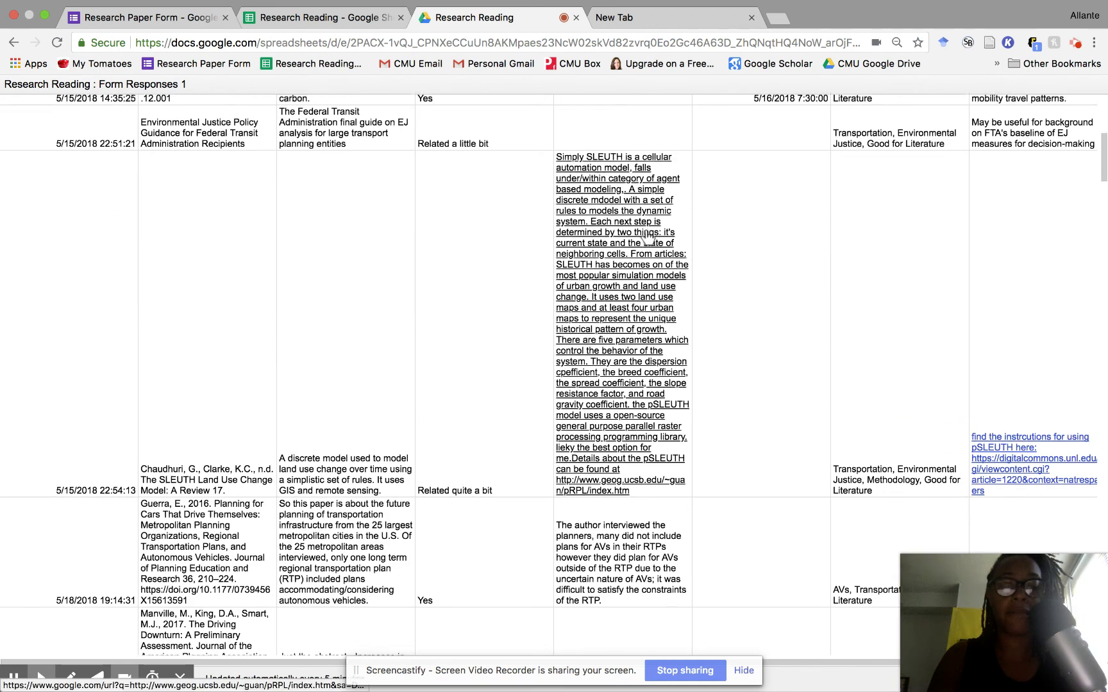
scroll(646, 234, up, 9)
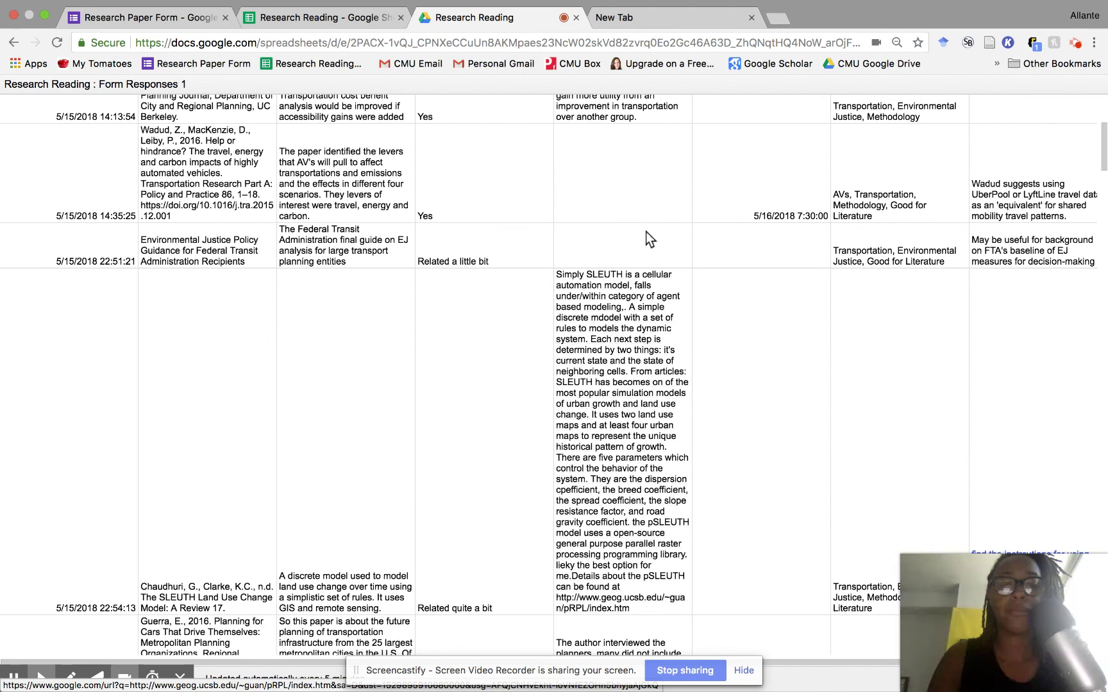
scroll(885, 150, right, 5)
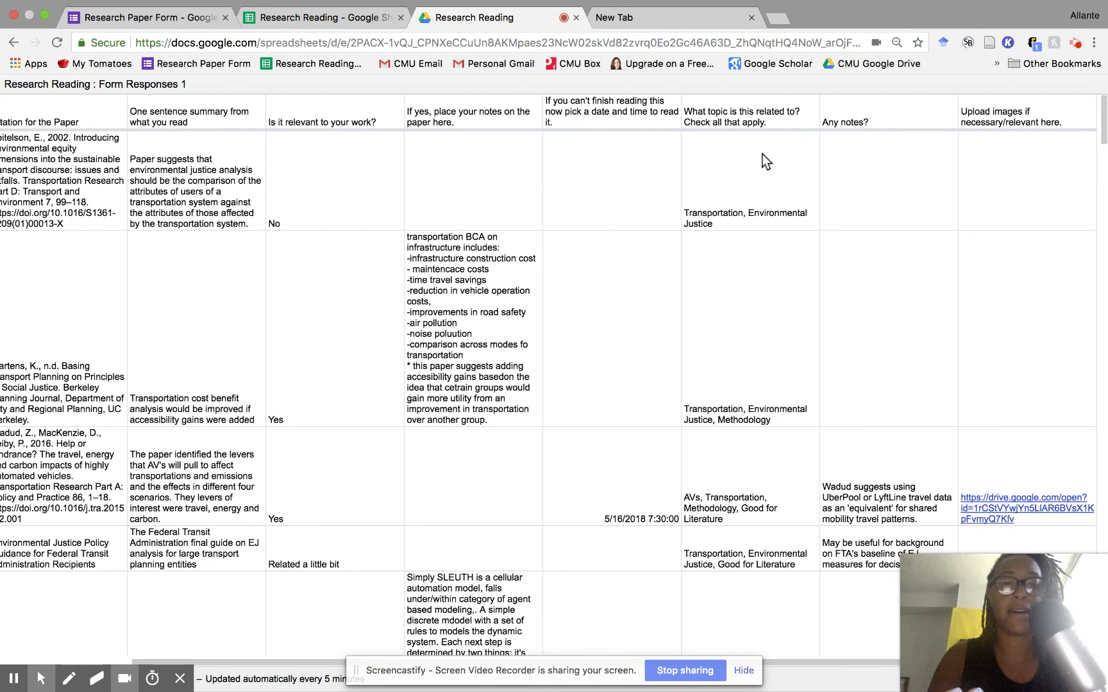
scroll(619, 125, left, 2)
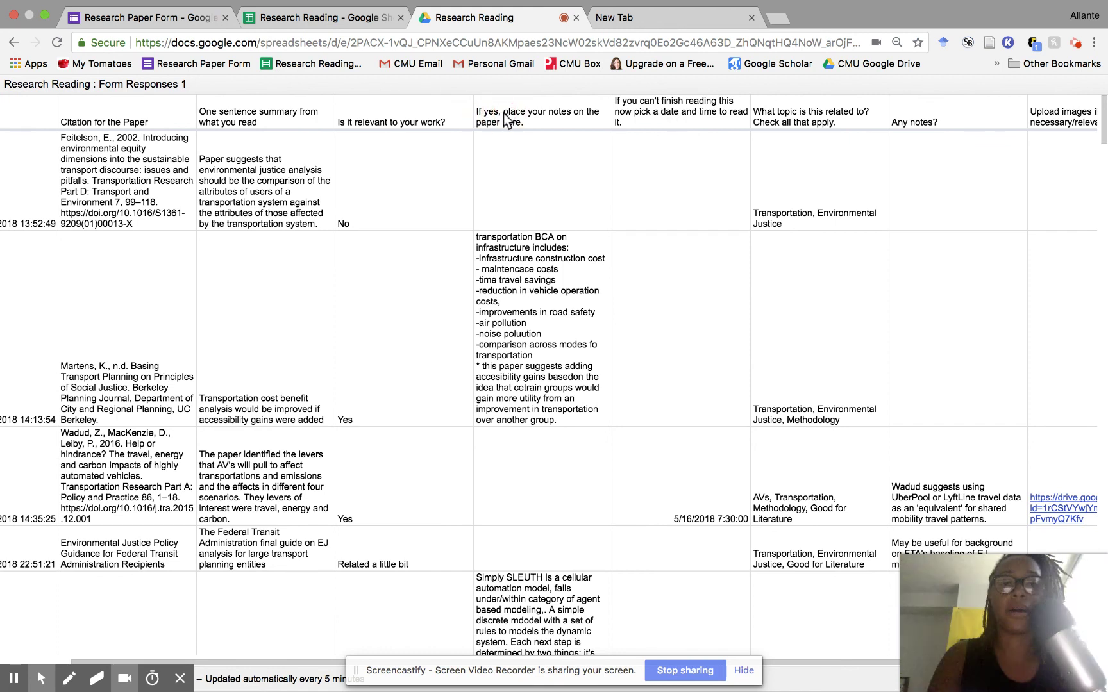
scroll(507, 122, left, 2)
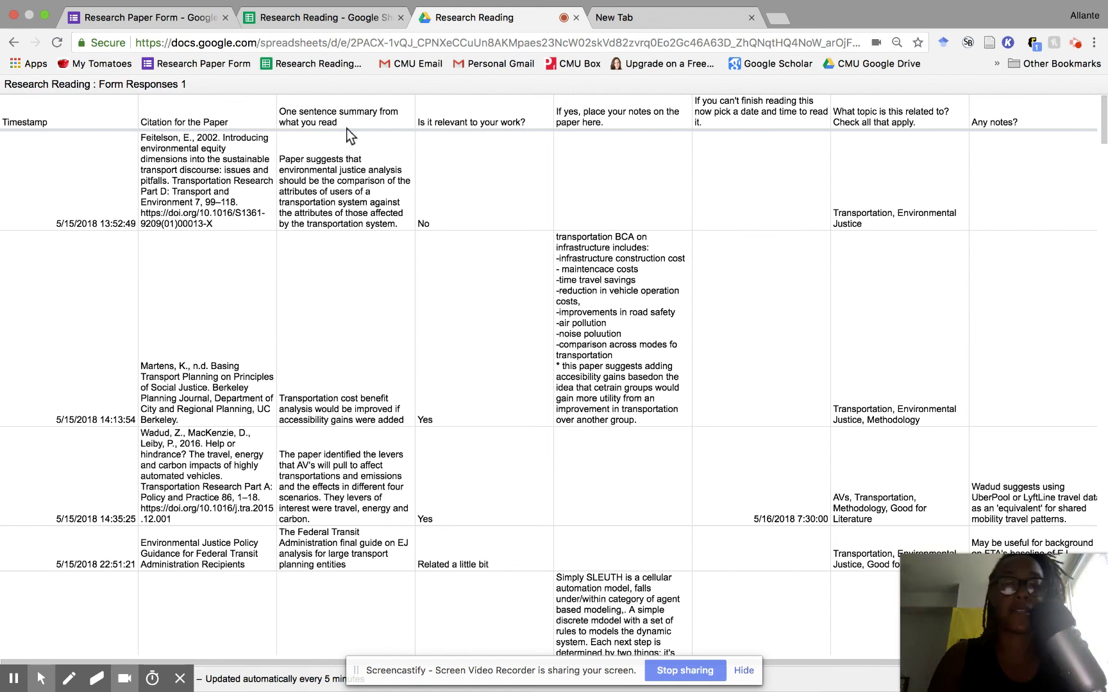
scroll(361, 202, down, 8)
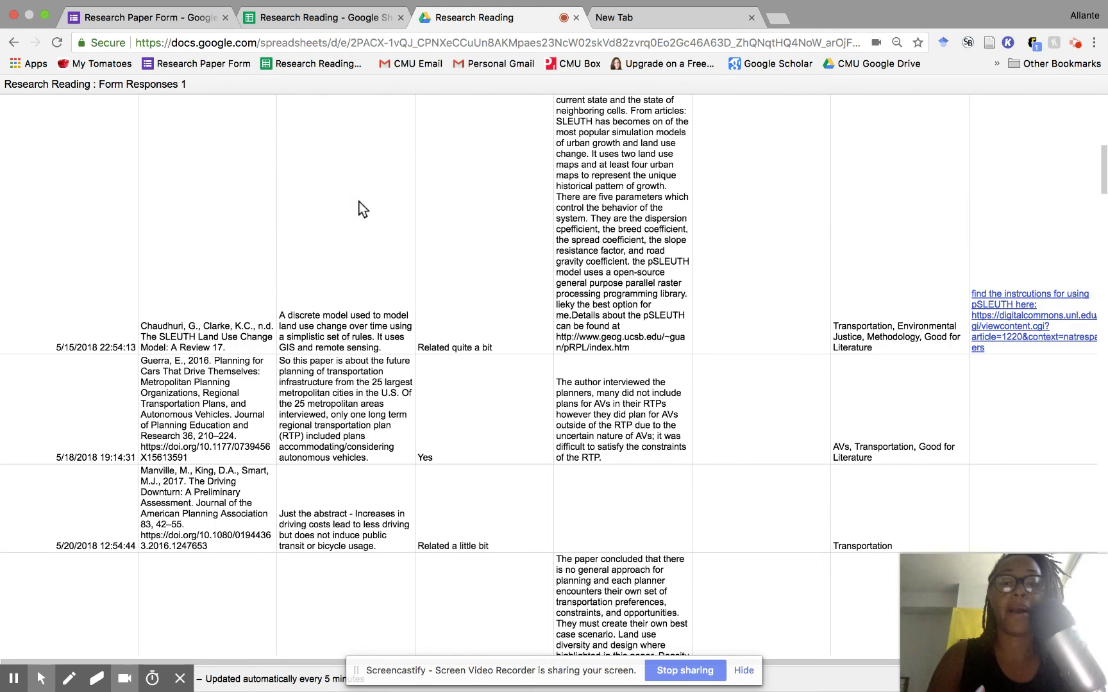
scroll(361, 202, down, 4)
scroll(361, 207, down, 15)
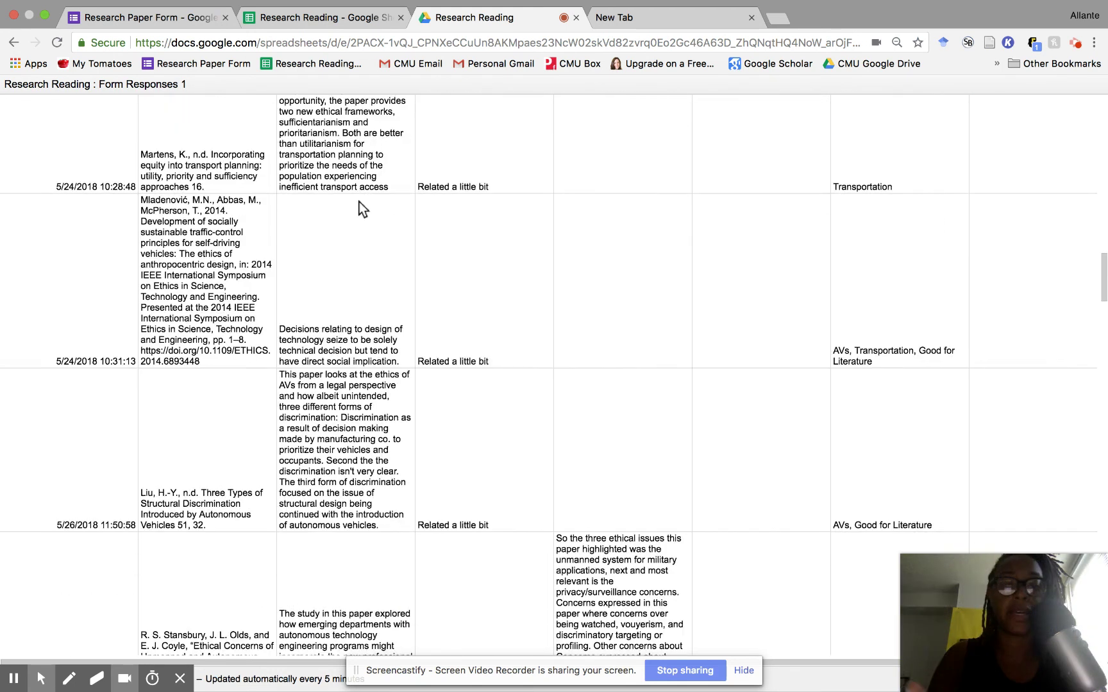
scroll(360, 203, down, 10)
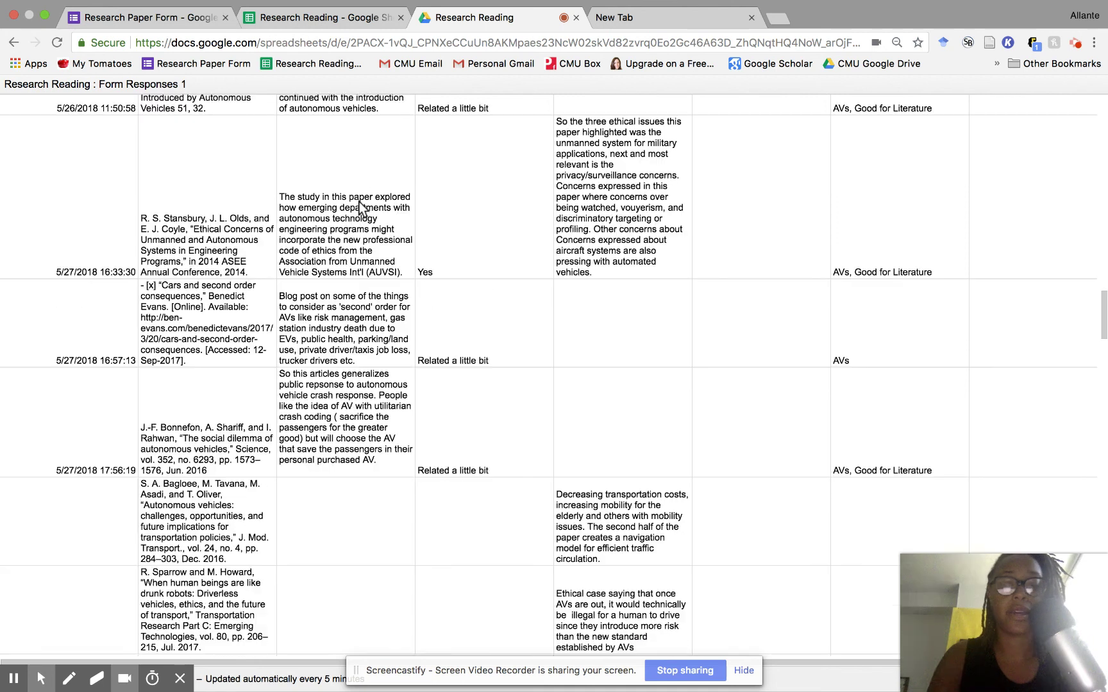
scroll(361, 207, down, 12)
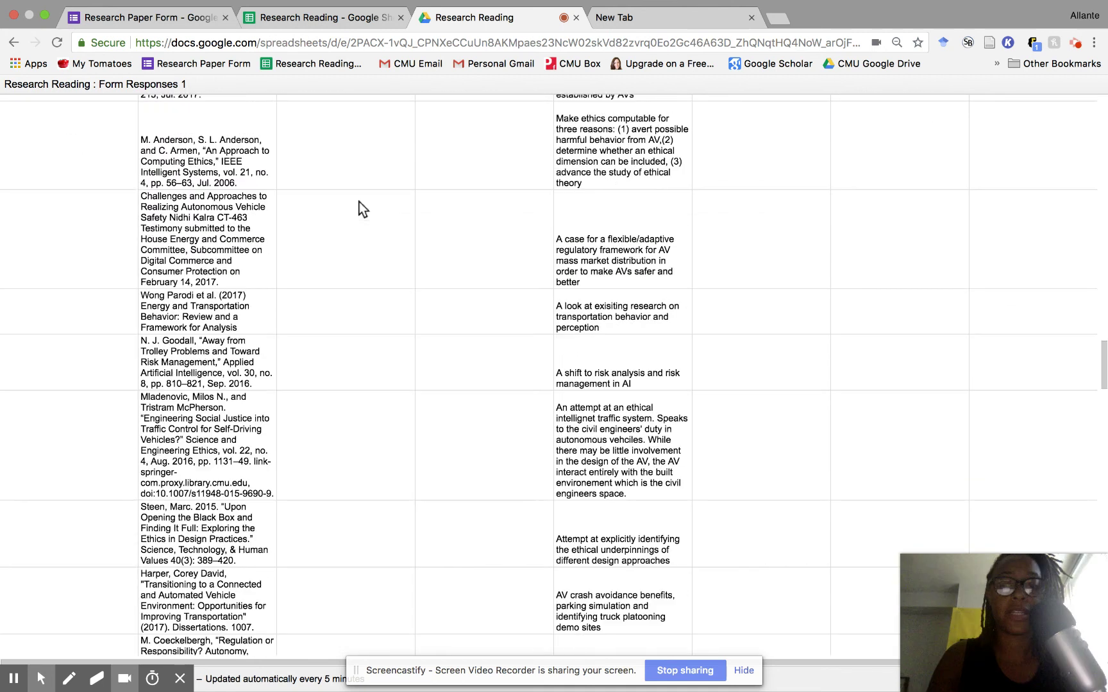
scroll(361, 207, down, 12)
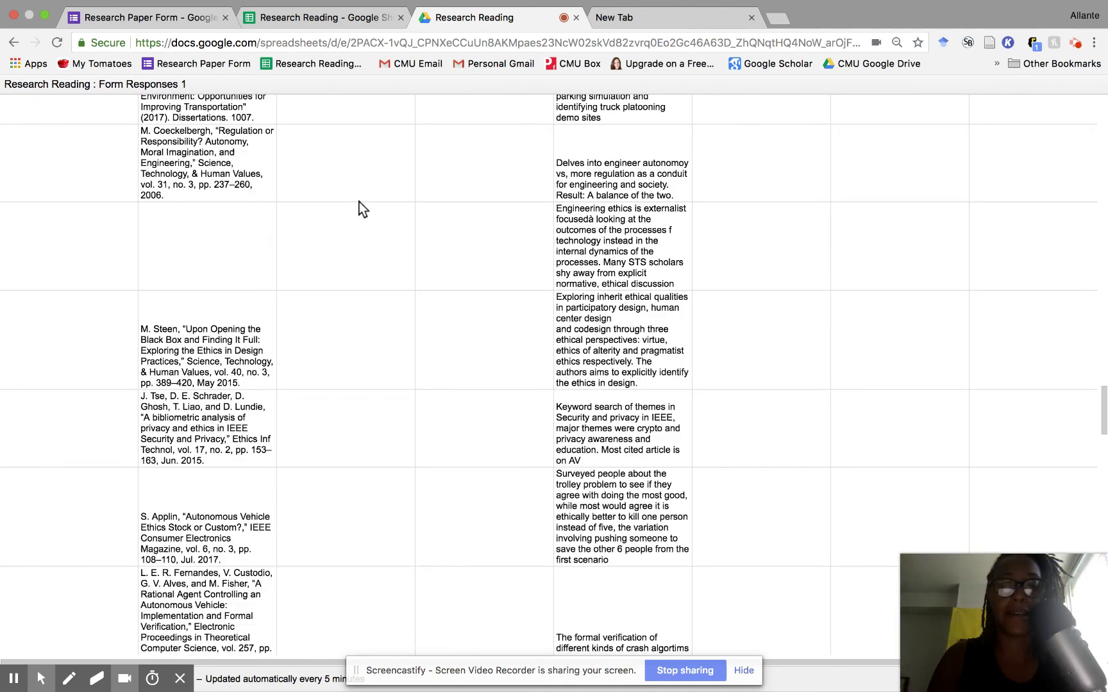
scroll(359, 202, down, 3)
scroll(312, 329, up, 15)
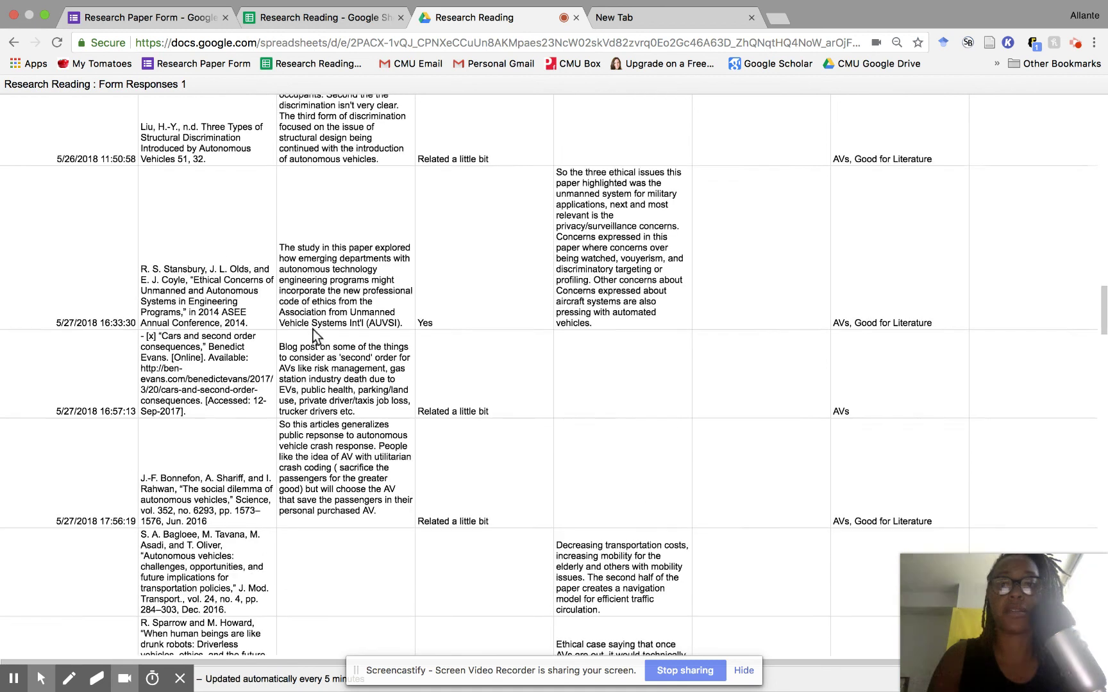
mouse_move(406, 5)
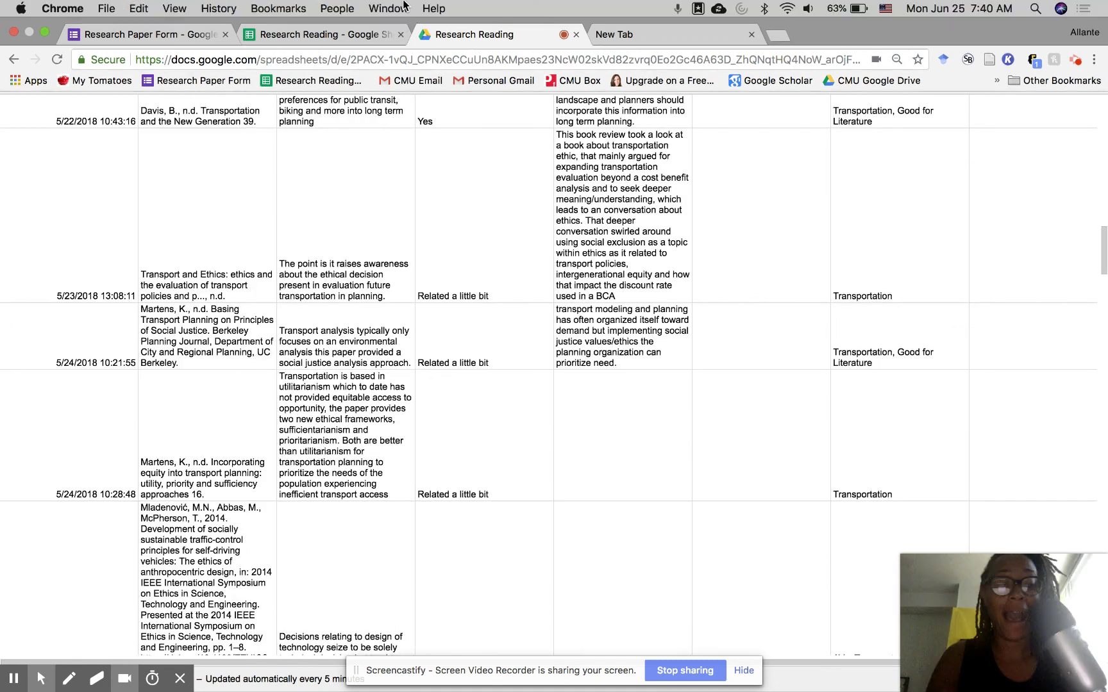
click(344, 19)
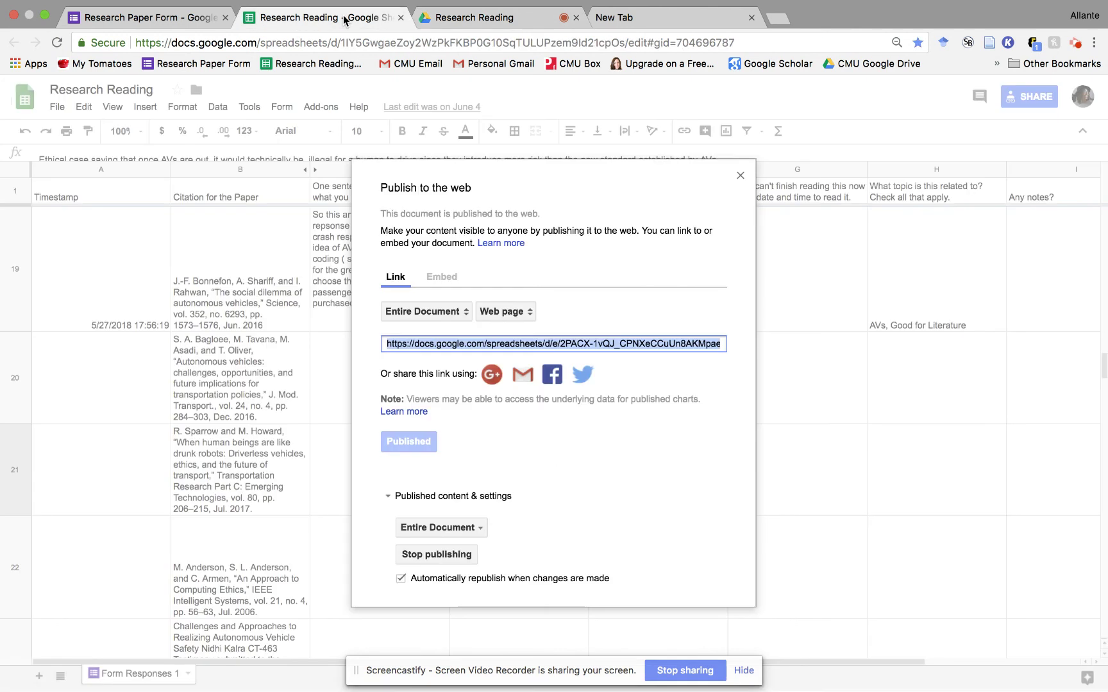
click(434, 16)
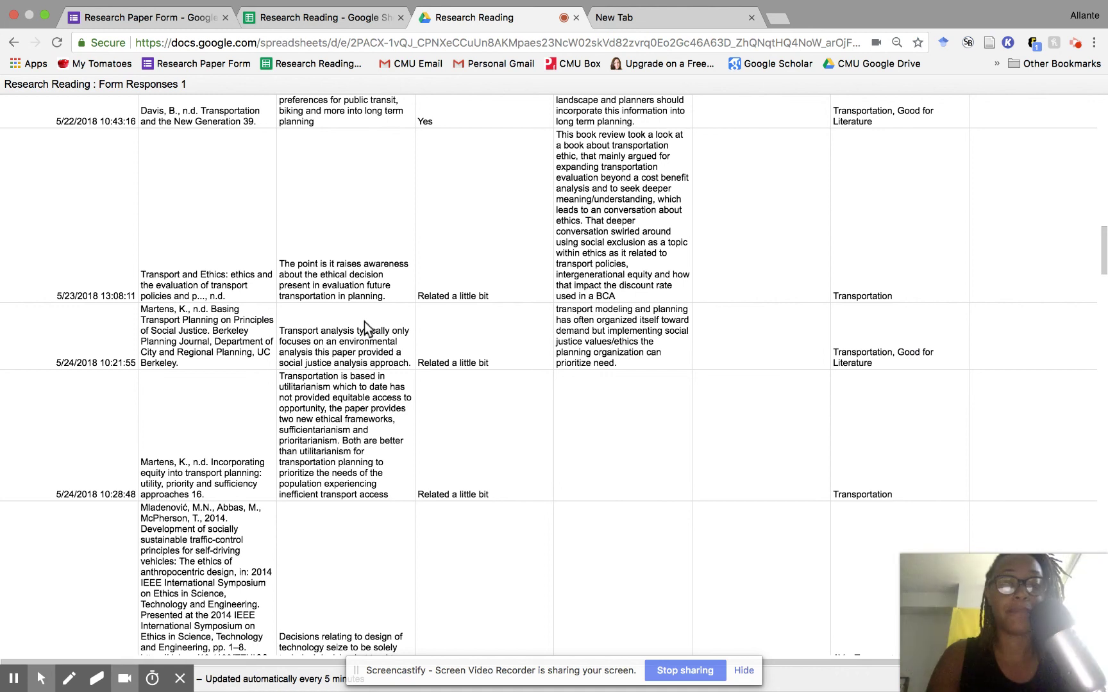
Go to bit.ly/blkingradschoolpodcast in the new tab to load the Blk + In Grad School podcast page
click(634, 17)
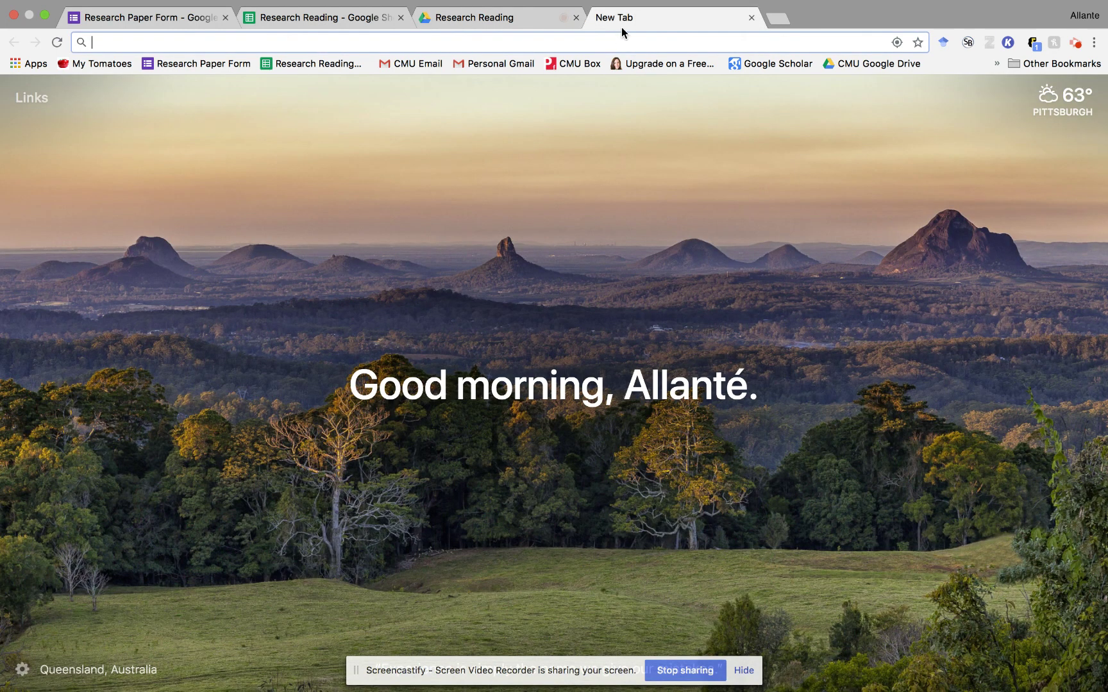
text(bit.ly)
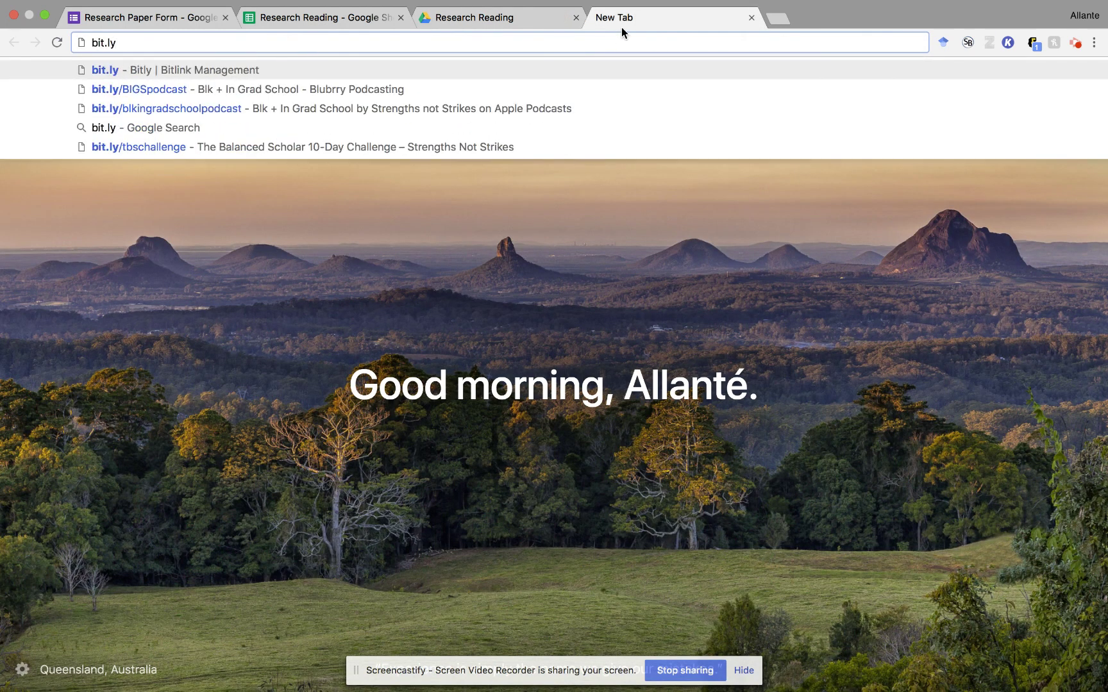
text(/blkingra)
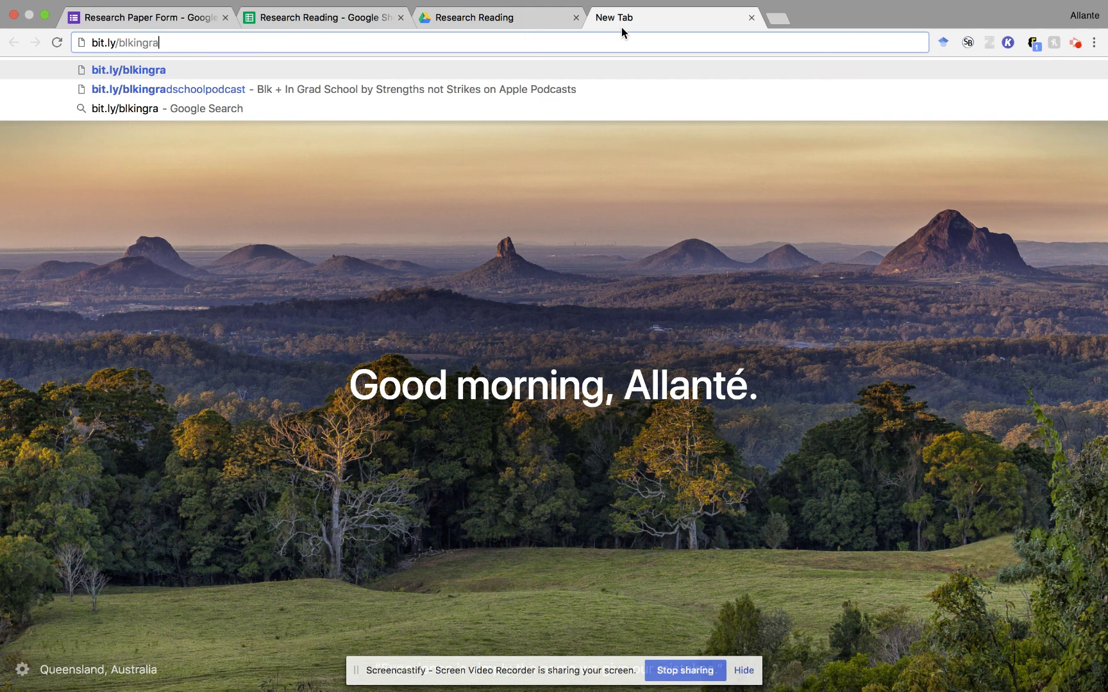
key(Return)
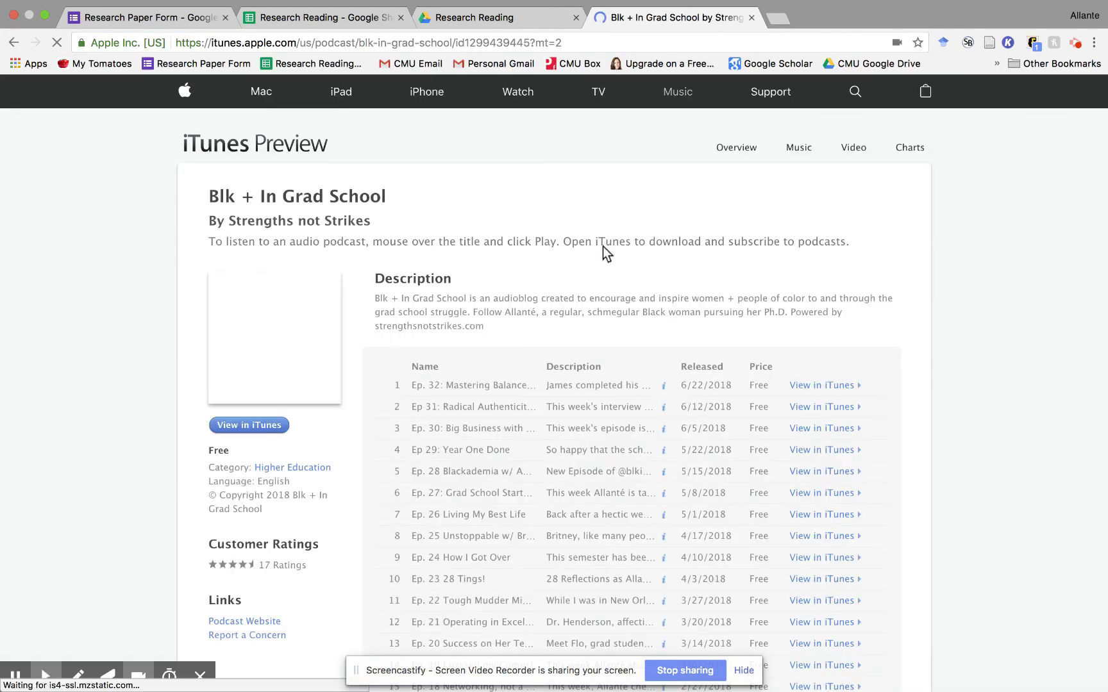
scroll(603, 245, down, 3)
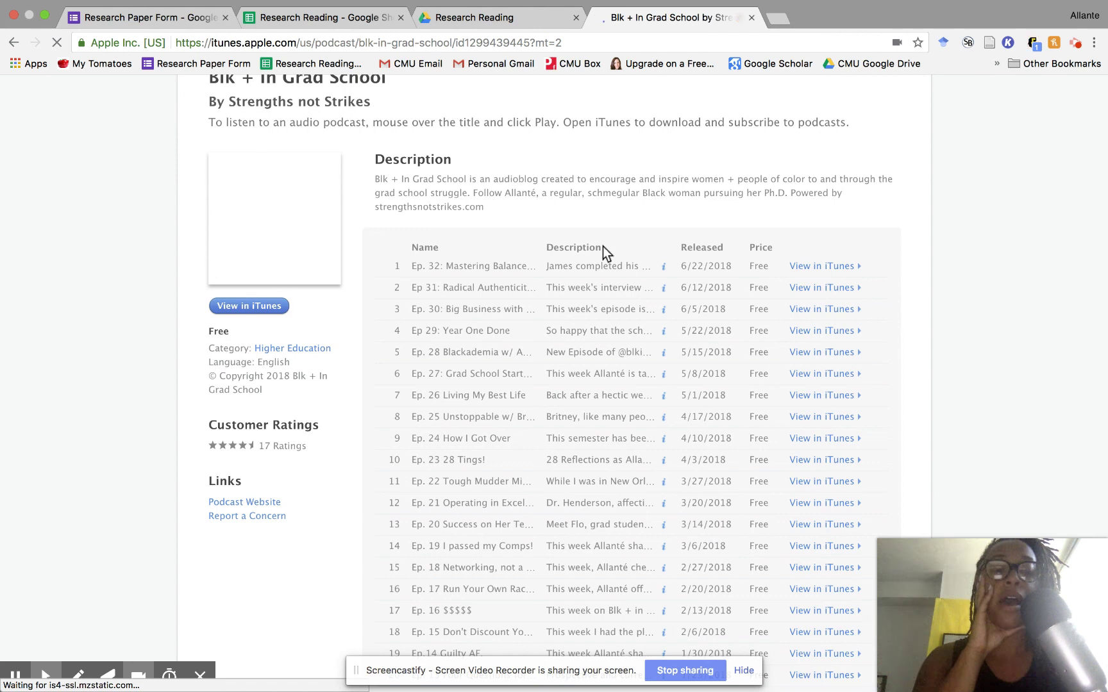